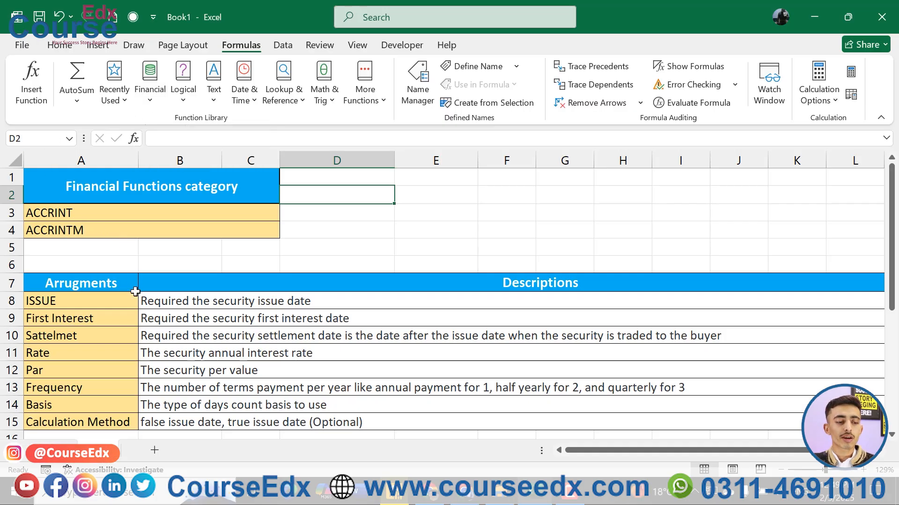
Review the arguments table row by row, reading each description from ISSUE through Calculation Method.
{"action": "scroll", "coordinate": [194, 355], "scroll_direction": "down", "scroll_amount": 1}
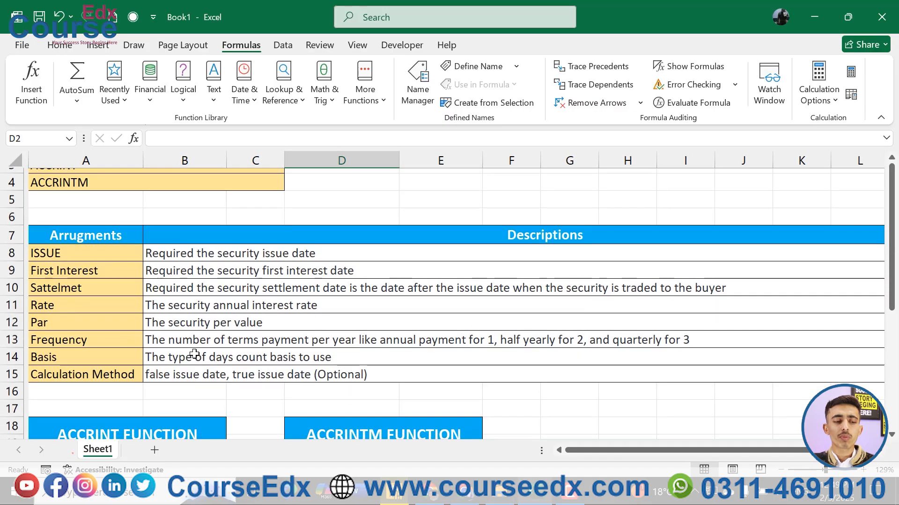
{"action": "scroll", "coordinate": [194, 355], "scroll_direction": "up", "scroll_amount": 1}
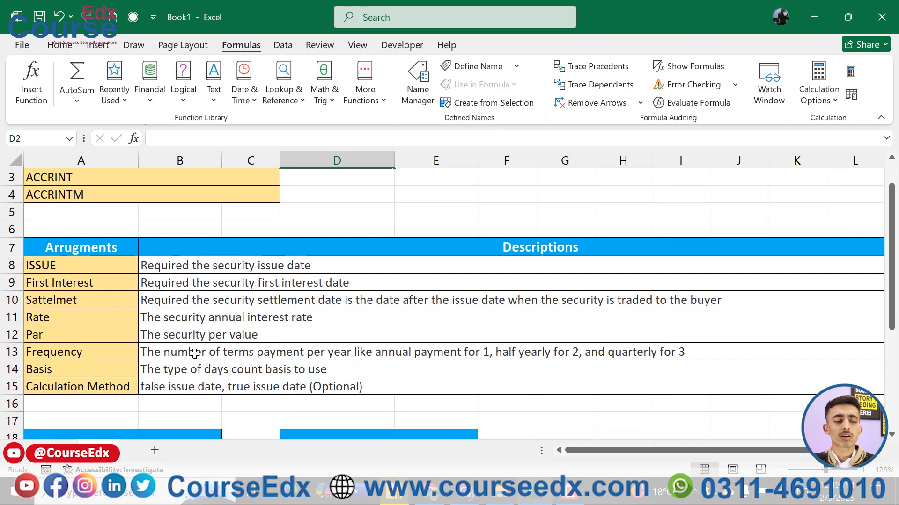
{"action": "left_click", "coordinate": [72, 268]}
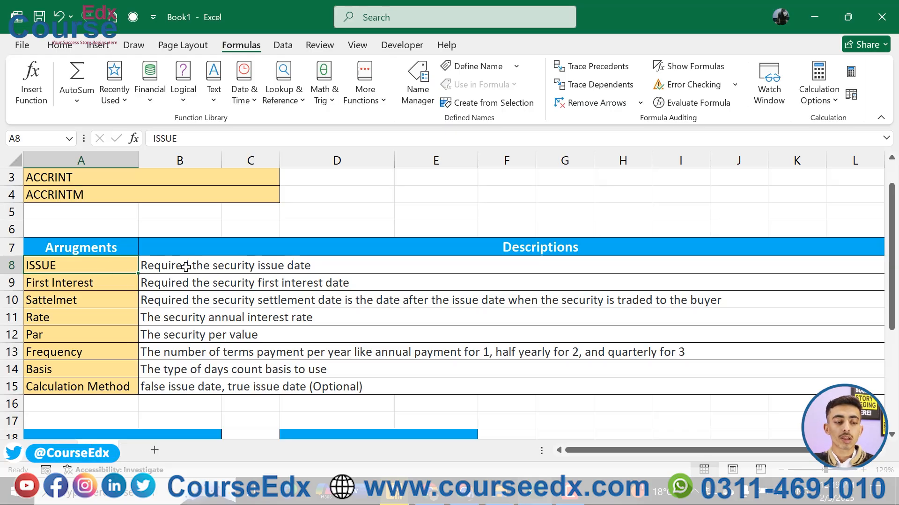
{"action": "left_click", "coordinate": [185, 266]}
{"action": "left_click", "coordinate": [109, 263]}
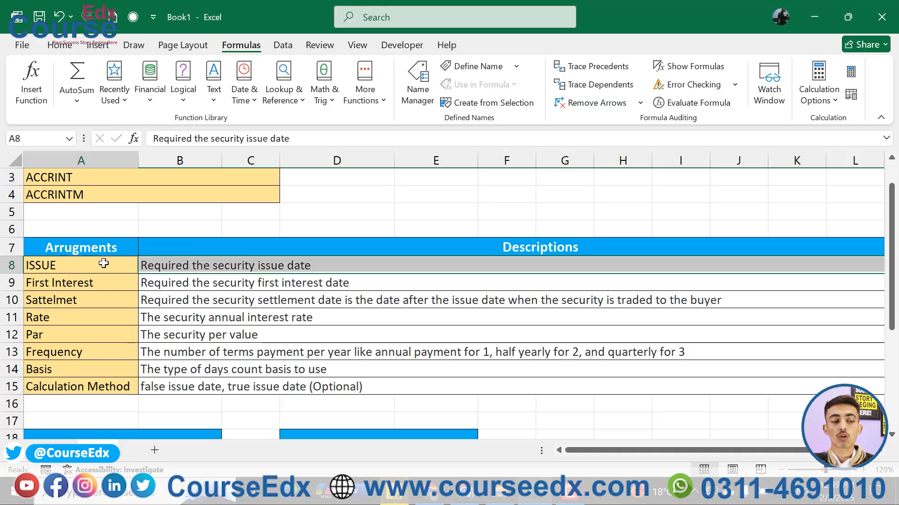
{"action": "left_click", "coordinate": [180, 261]}
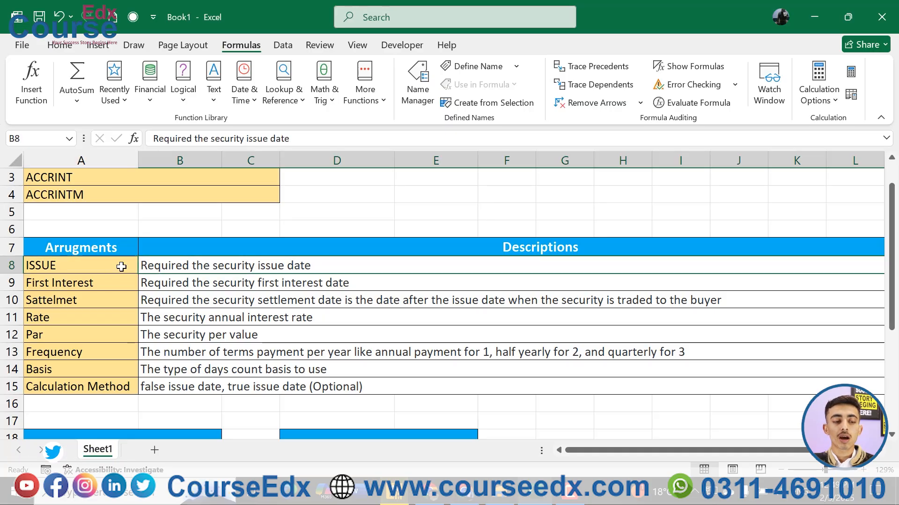
{"action": "left_click", "coordinate": [116, 263]}
{"action": "left_click", "coordinate": [101, 288]}
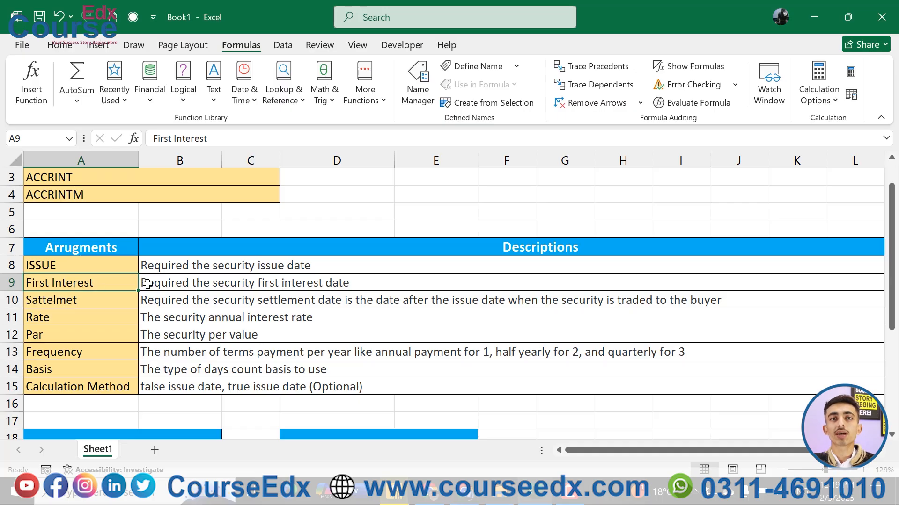
{"action": "left_click", "coordinate": [93, 304]}
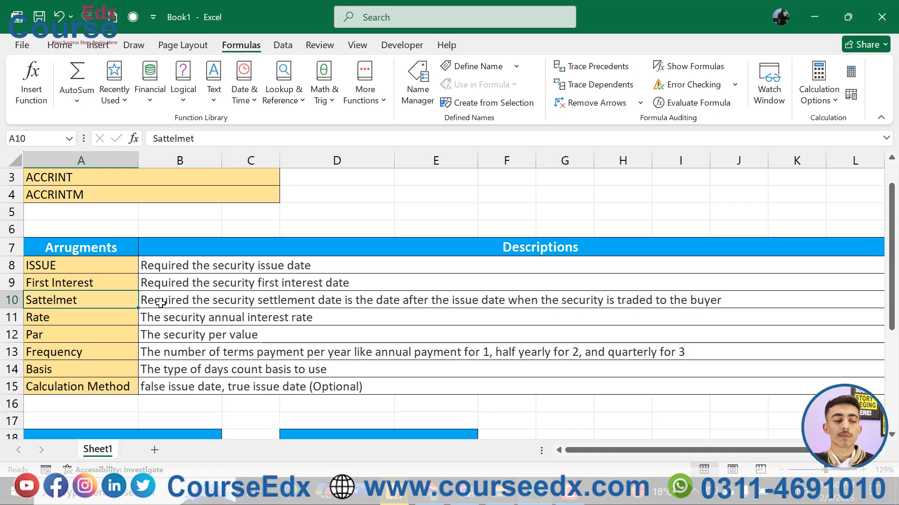
{"action": "left_click", "coordinate": [80, 318]}
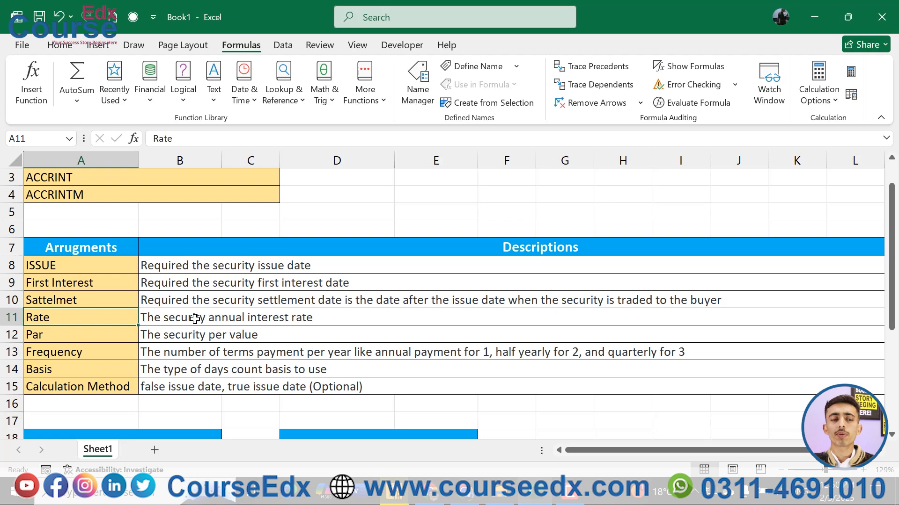
{"action": "left_click", "coordinate": [78, 337]}
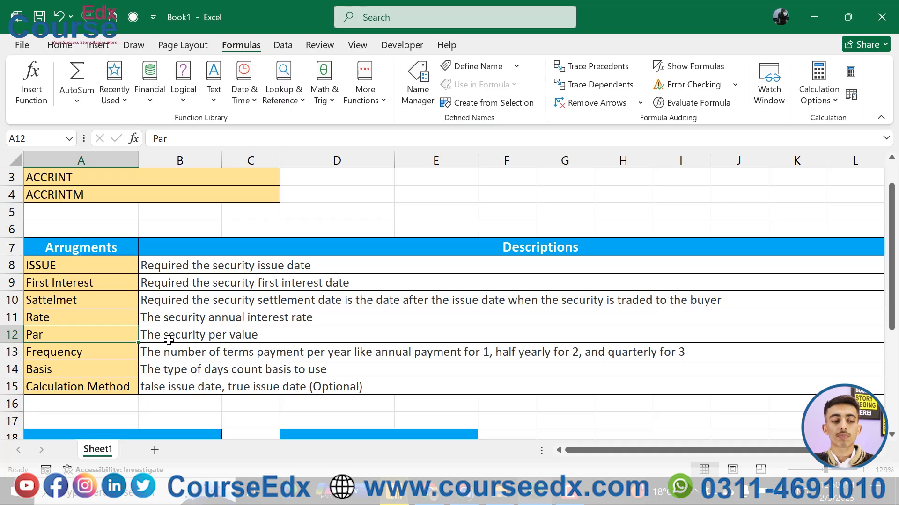
{"action": "left_click", "coordinate": [74, 354]}
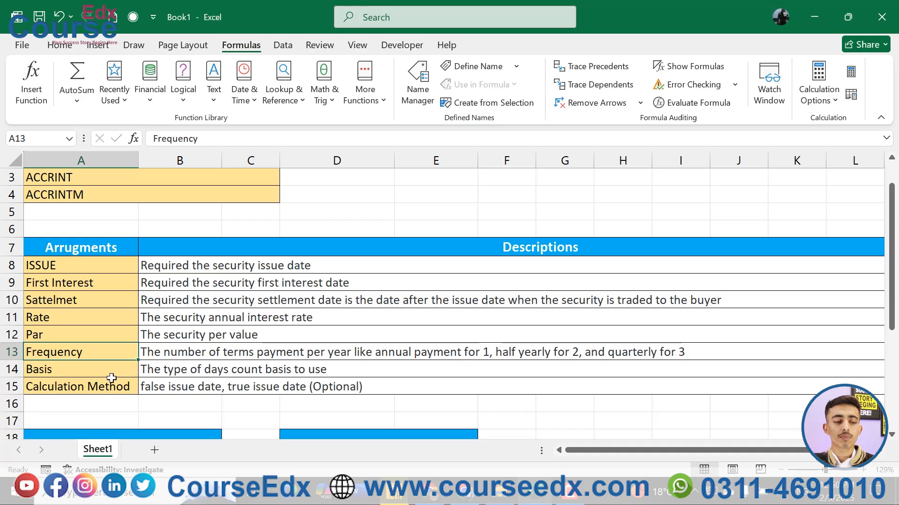
{"action": "left_click", "coordinate": [117, 386]}
{"action": "left_click", "coordinate": [101, 371]}
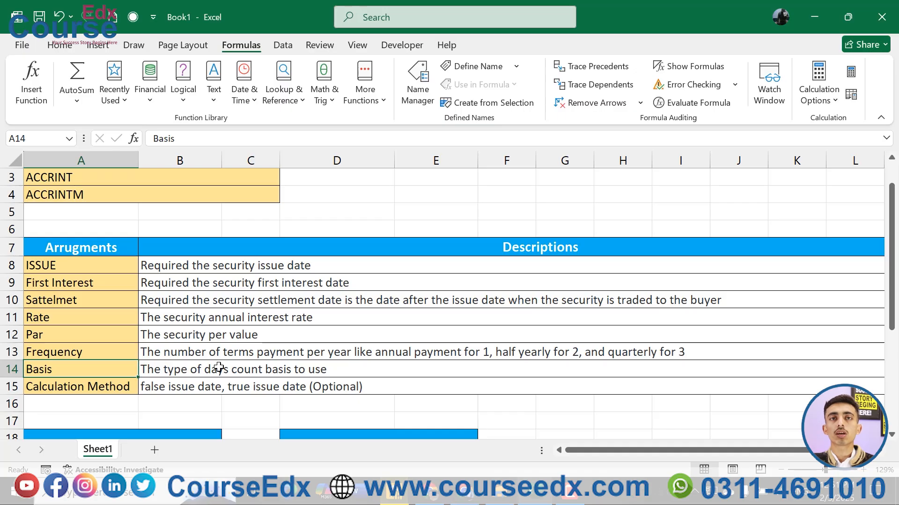
{"action": "left_click", "coordinate": [121, 388]}
{"action": "scroll", "coordinate": [252, 395], "scroll_direction": "down", "scroll_amount": 1}
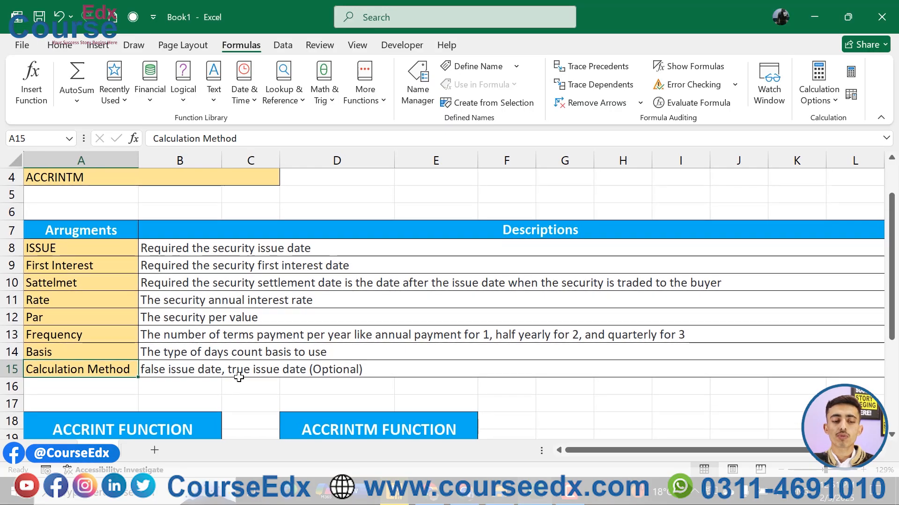
{"action": "left_click", "coordinate": [210, 372]}
Examine the ACCRINT FUNCTION table's inputs: par value, annual rate, issue date and first interest date.
{"action": "scroll", "coordinate": [248, 390], "scroll_direction": "down", "scroll_amount": 5}
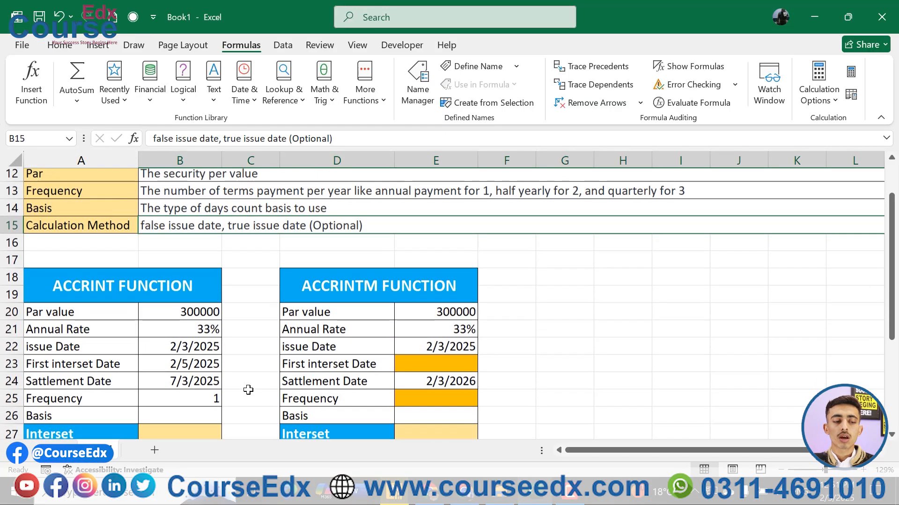
{"action": "scroll", "coordinate": [247, 389], "scroll_direction": "up", "scroll_amount": 1}
{"action": "left_click", "coordinate": [133, 246]}
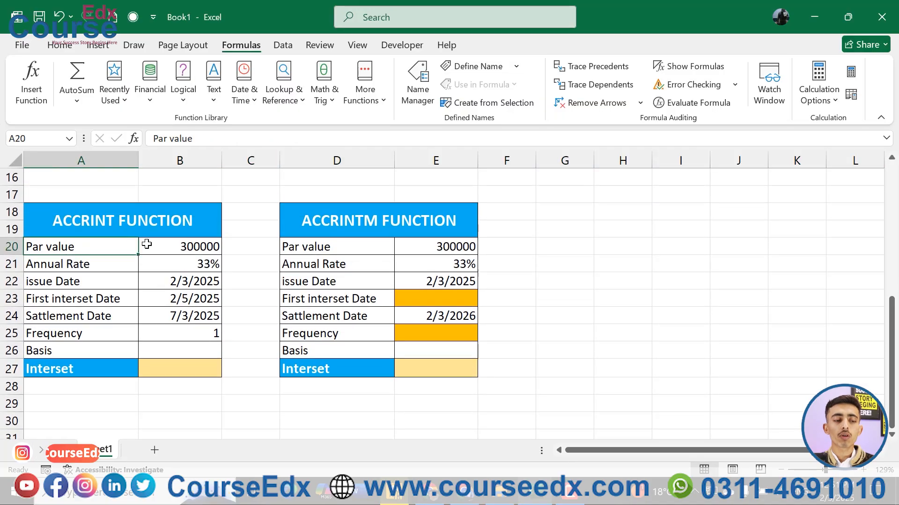
{"action": "left_click", "coordinate": [190, 246]}
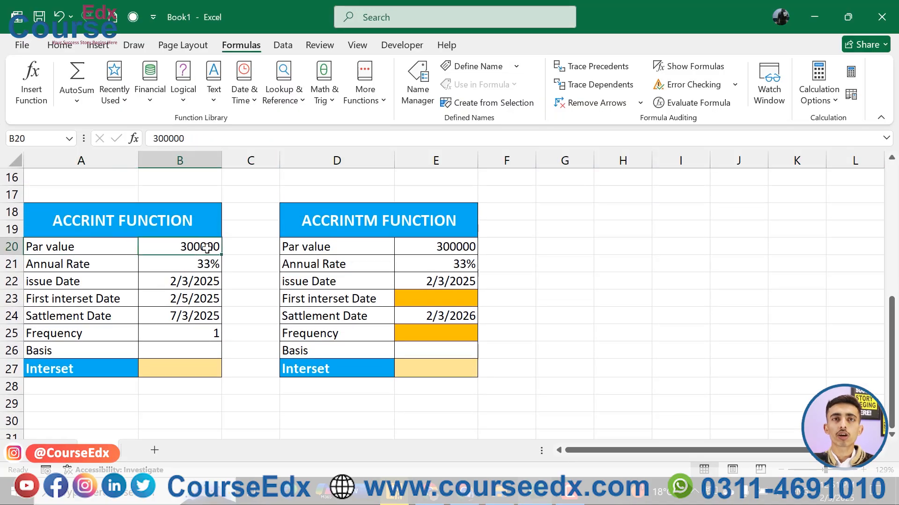
{"action": "left_click", "coordinate": [96, 263]}
{"action": "left_click", "coordinate": [178, 266]}
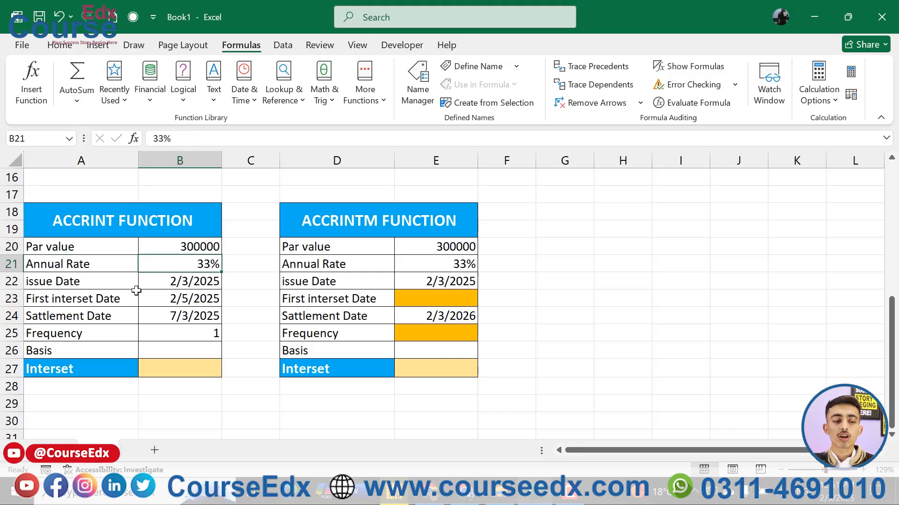
{"action": "left_click", "coordinate": [191, 283]}
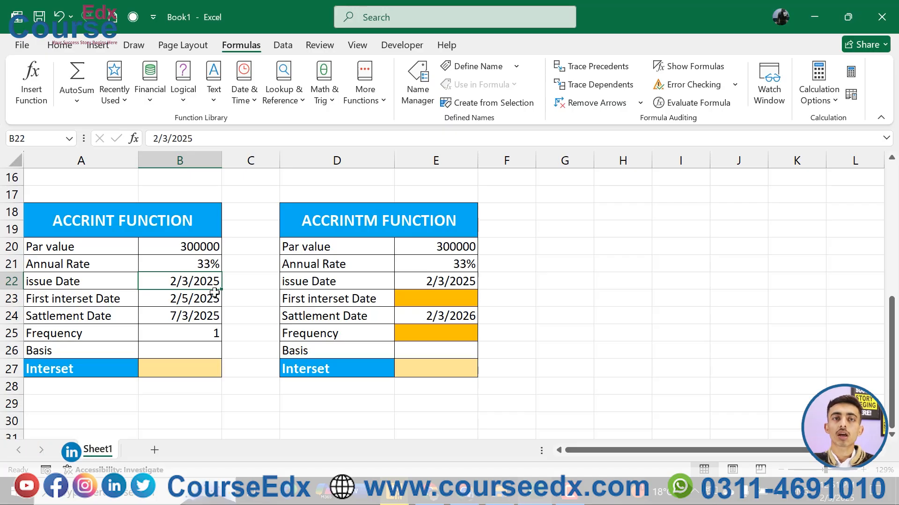
{"action": "left_click", "coordinate": [181, 303]}
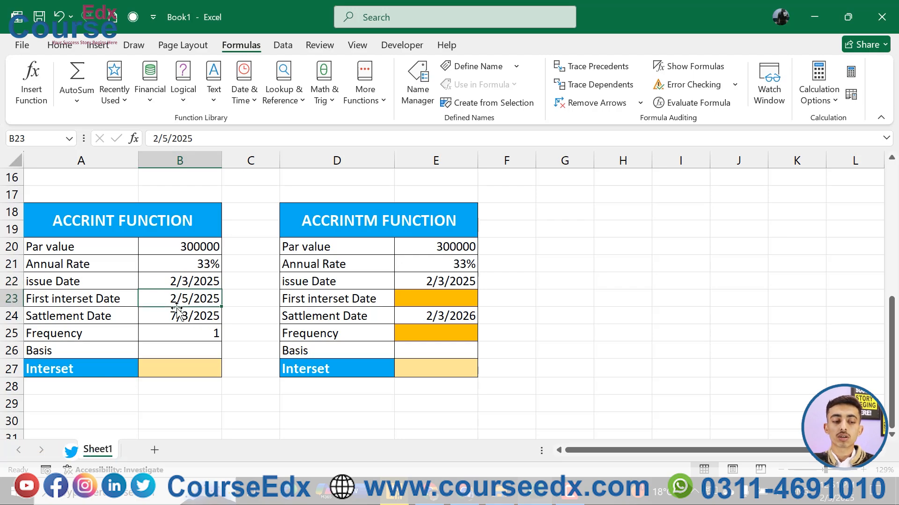
Set the first interest date in cell B23 of the ACCRINT table to 3/5/2025.
{"action": "double_click", "coordinate": [178, 302]}
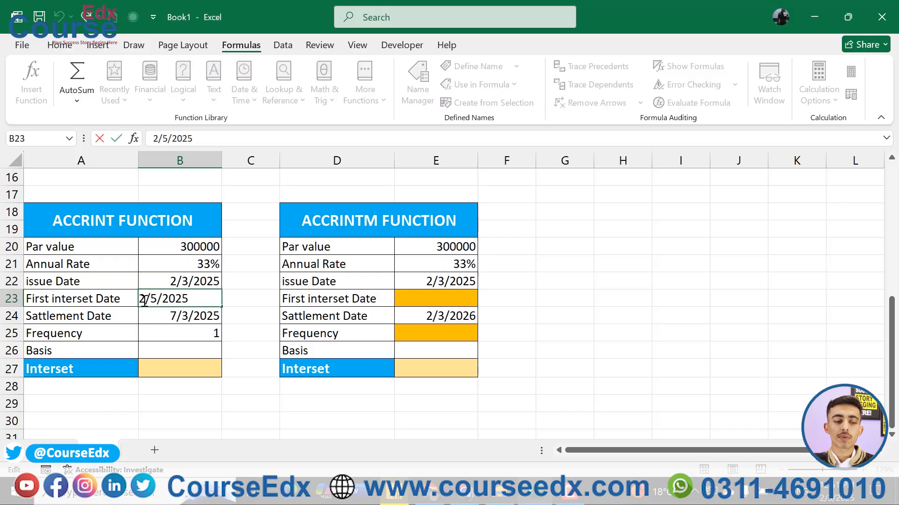
{"action": "key", "text": "BackSpace"}
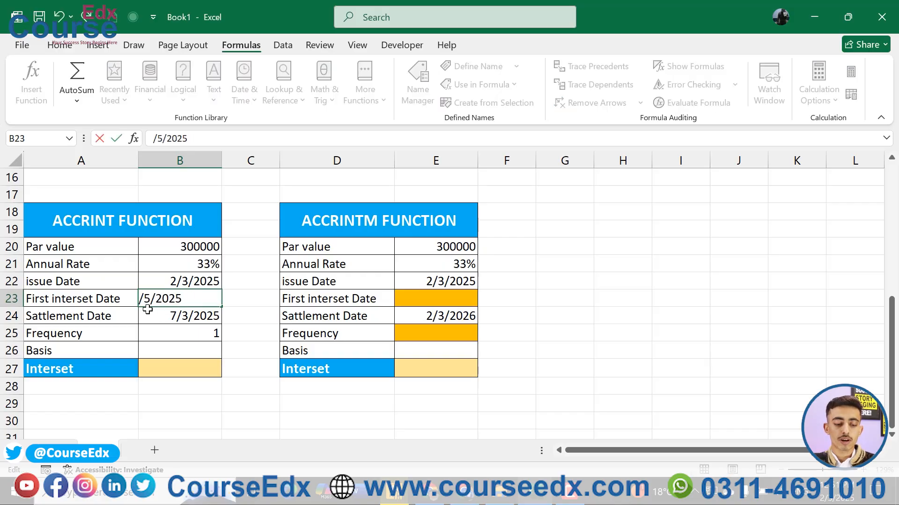
{"action": "type", "text": "3"}
{"action": "key", "text": "Return"}
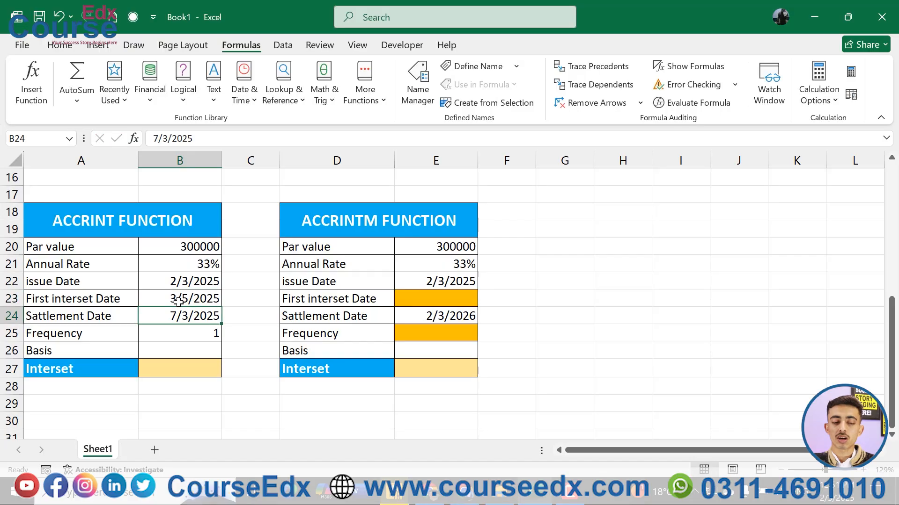
Change the first interest date in cell B23 back to 2/5/2025.
{"action": "double_click", "coordinate": [177, 299]}
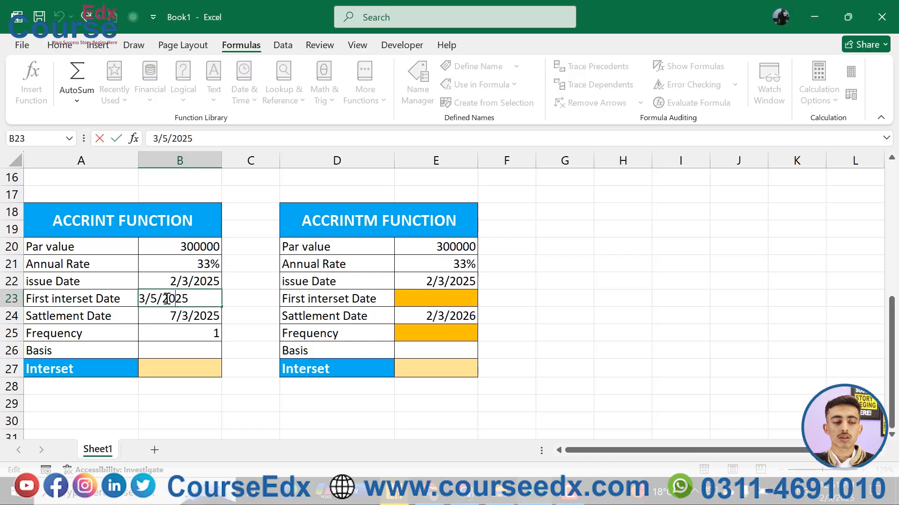
{"action": "left_click", "coordinate": [148, 298]}
{"action": "key", "text": "BackSpace"}
{"action": "type", "text": "2"}
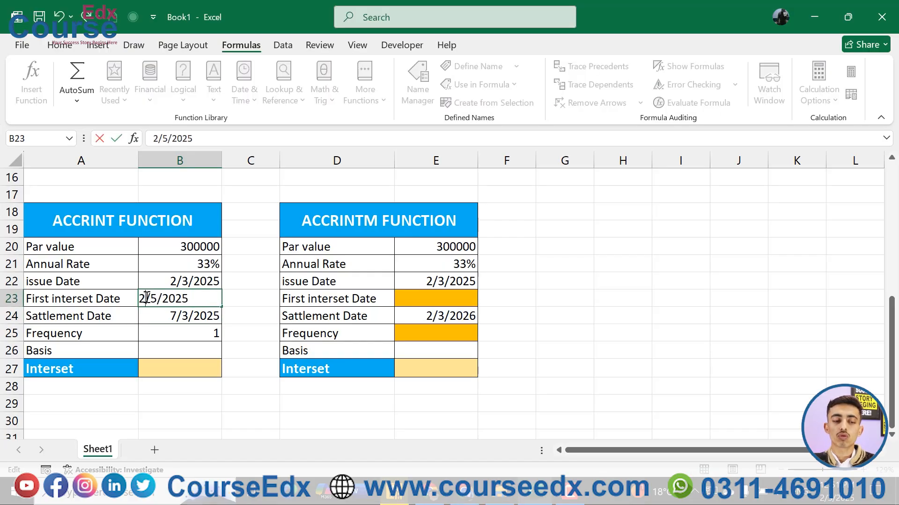
{"action": "key", "text": "Return"}
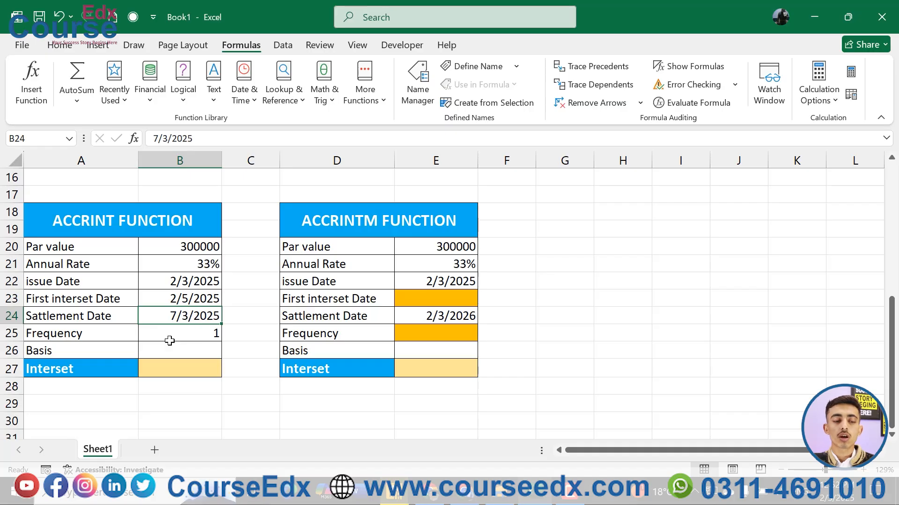
Start an ACCRINT formula in interest cell B27 with issue date B22 and first interest date B23 as arguments.
{"action": "left_click", "coordinate": [203, 340]}
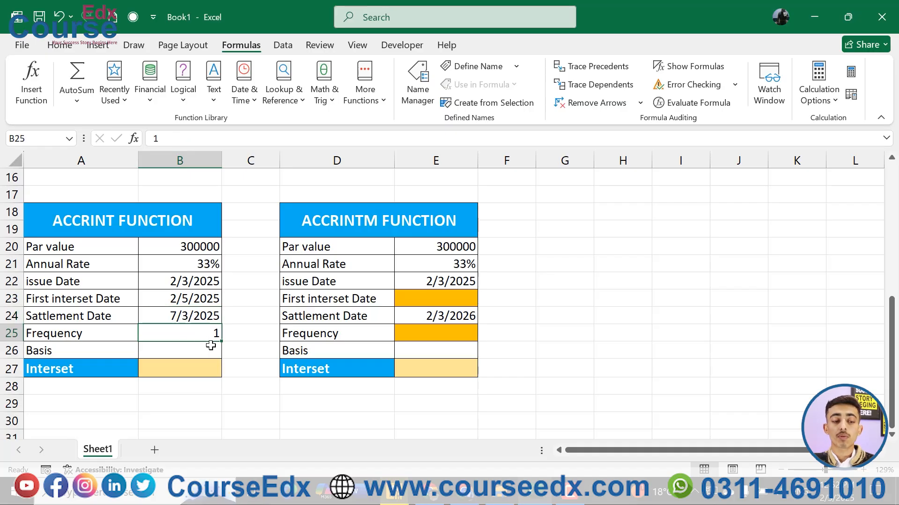
{"action": "scroll", "coordinate": [195, 354], "scroll_direction": "down", "scroll_amount": 1}
{"action": "left_click", "coordinate": [180, 335]}
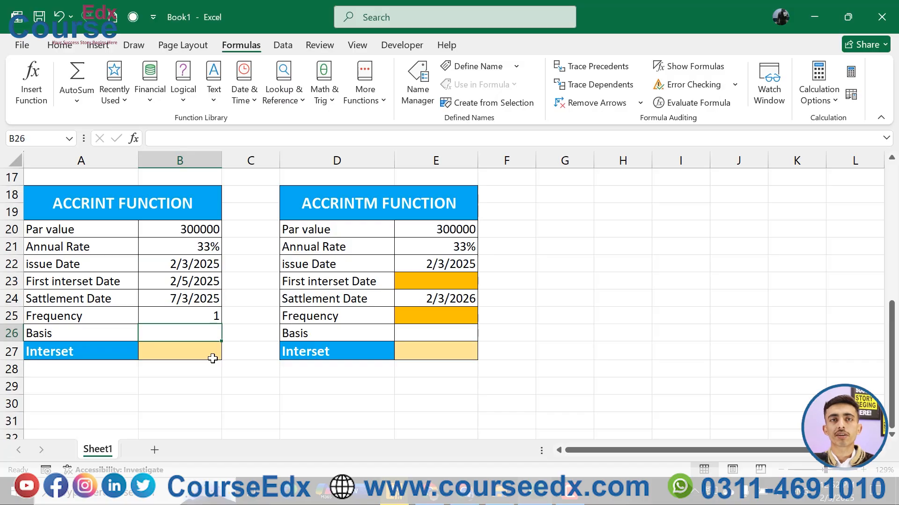
{"action": "left_click", "coordinate": [188, 358]}
{"action": "type", "text": "=acc"}
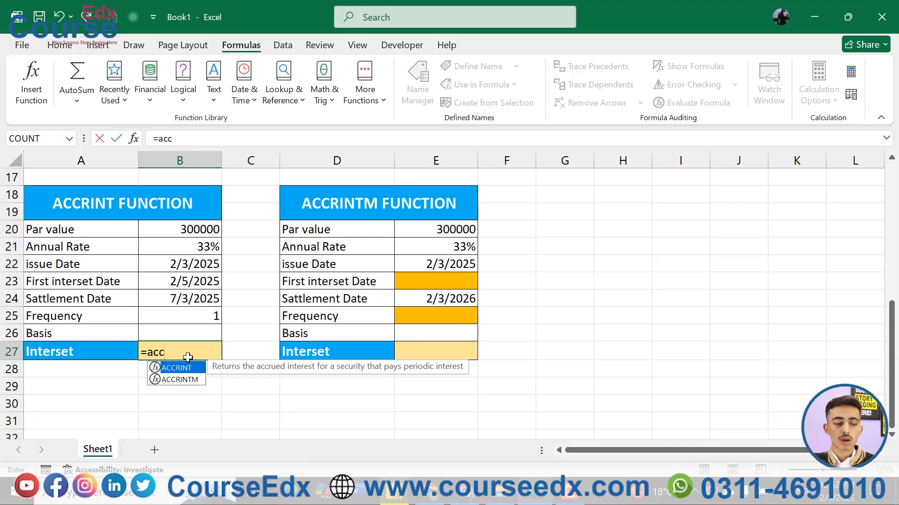
{"action": "double_click", "coordinate": [177, 369]}
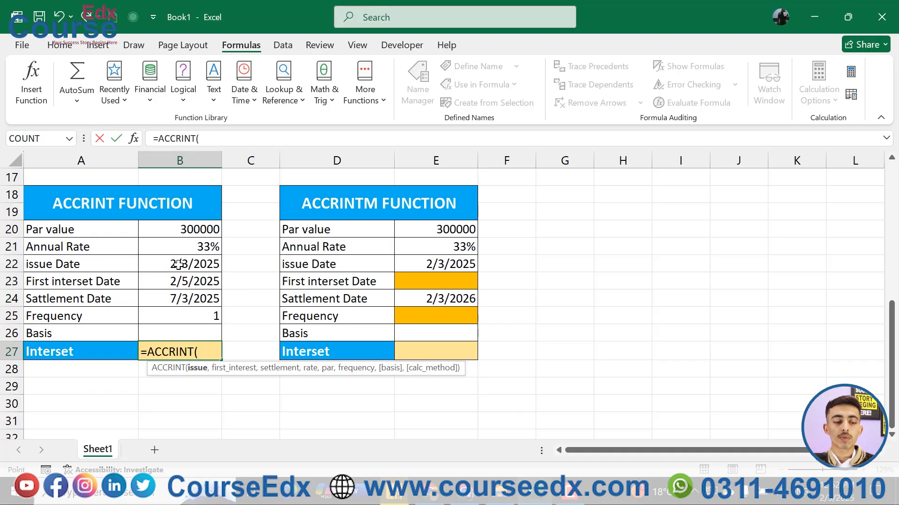
{"action": "left_click", "coordinate": [179, 264]}
{"action": "type", "text": ","}
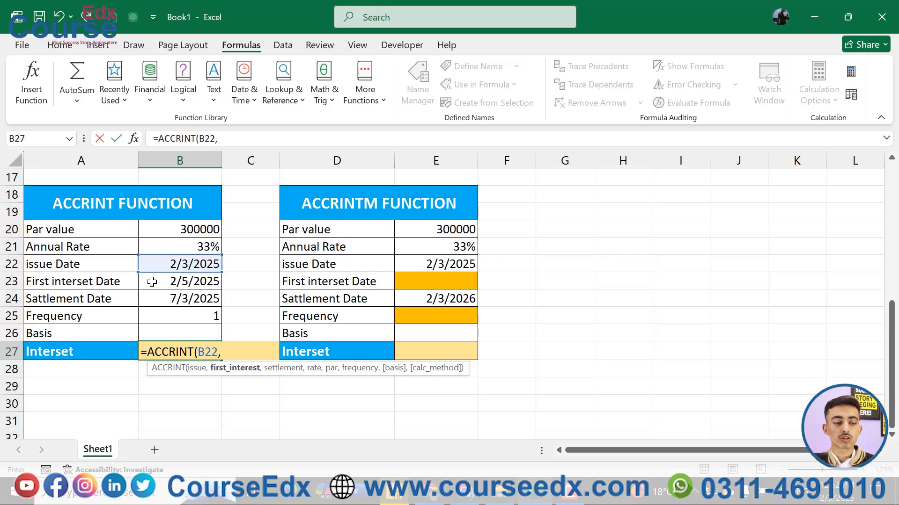
{"action": "left_click", "coordinate": [192, 284]}
{"action": "type", "text": ","}
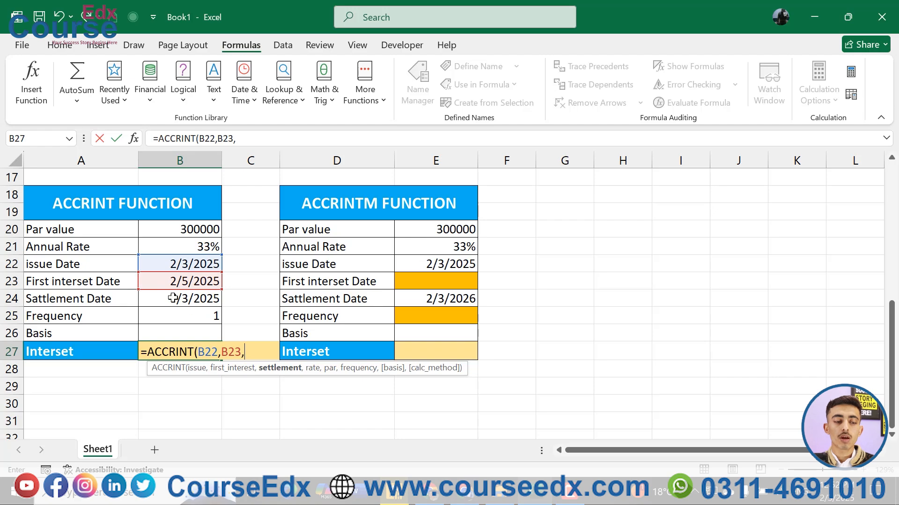
Add settlement date B24, annual rate B21 and par value B20 as the next arguments of the ACCRINT formula in B27.
{"action": "left_click", "coordinate": [182, 299]}
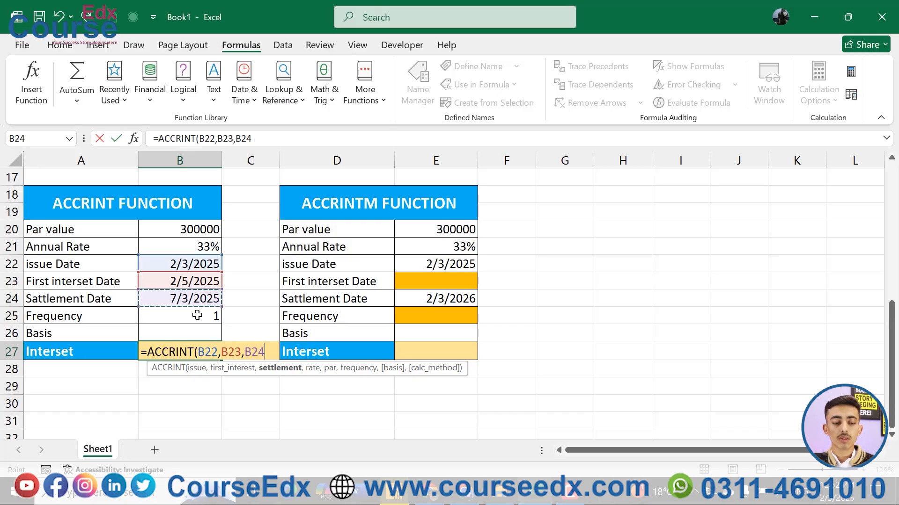
{"action": "type", "text": ","}
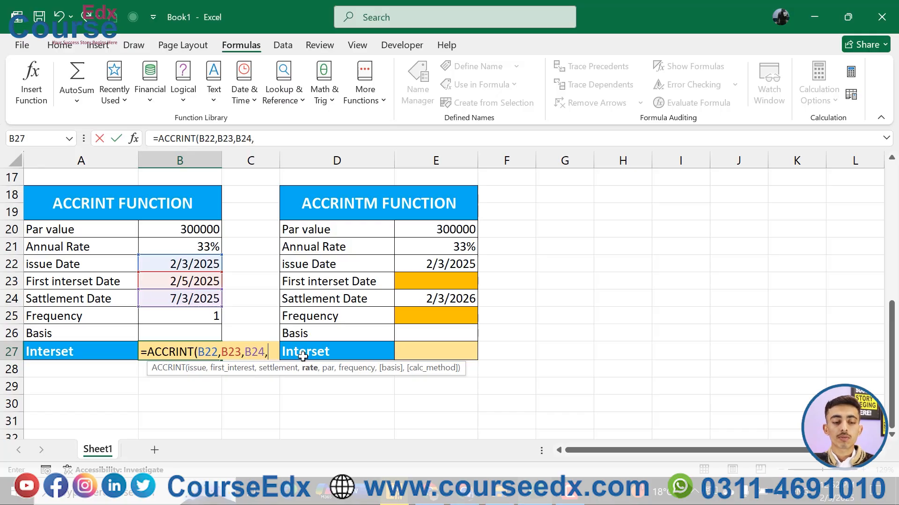
{"action": "left_click", "coordinate": [201, 245]}
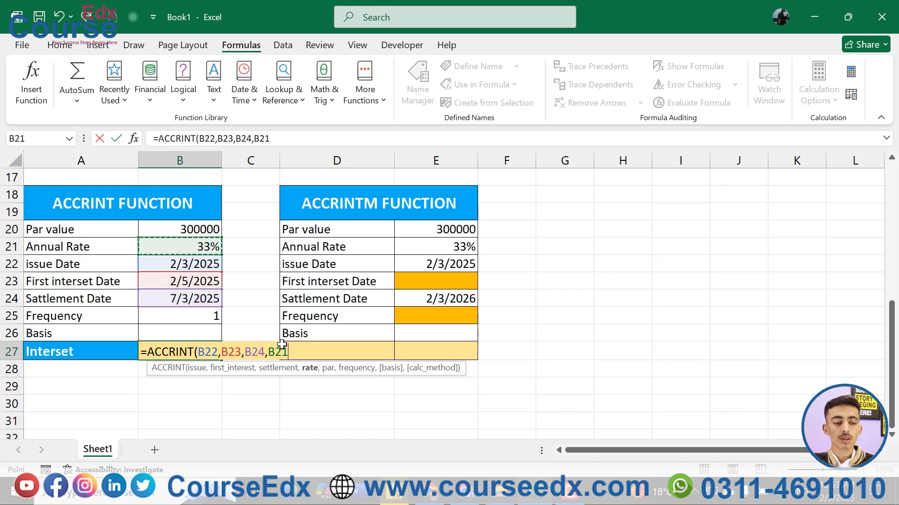
{"action": "type", "text": ","}
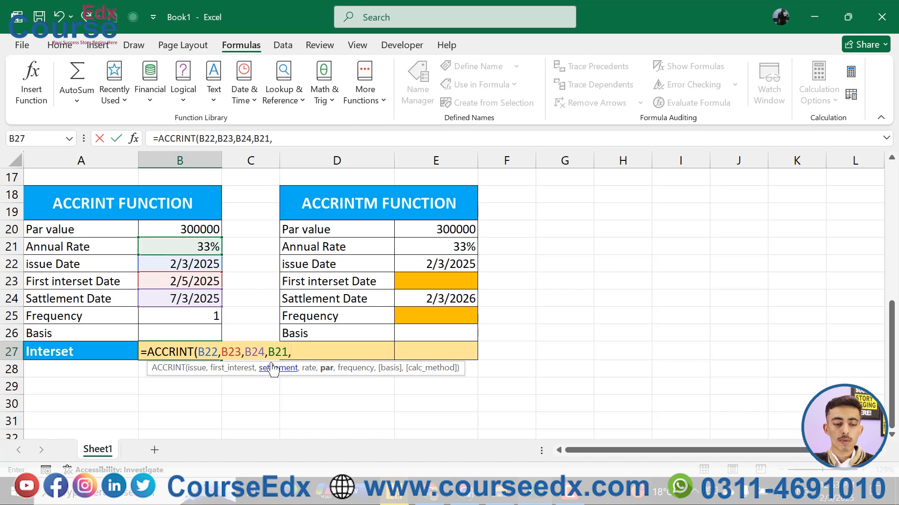
{"action": "left_click", "coordinate": [187, 227]}
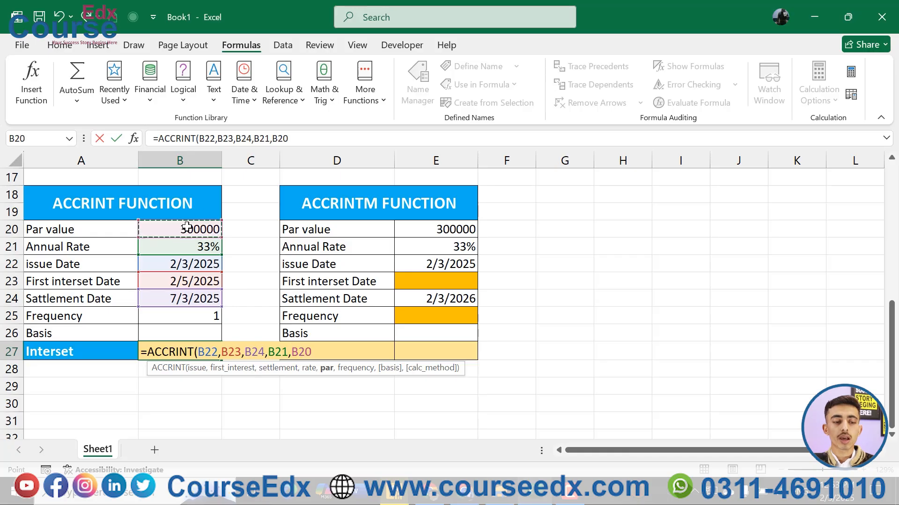
{"action": "type", "text": ","}
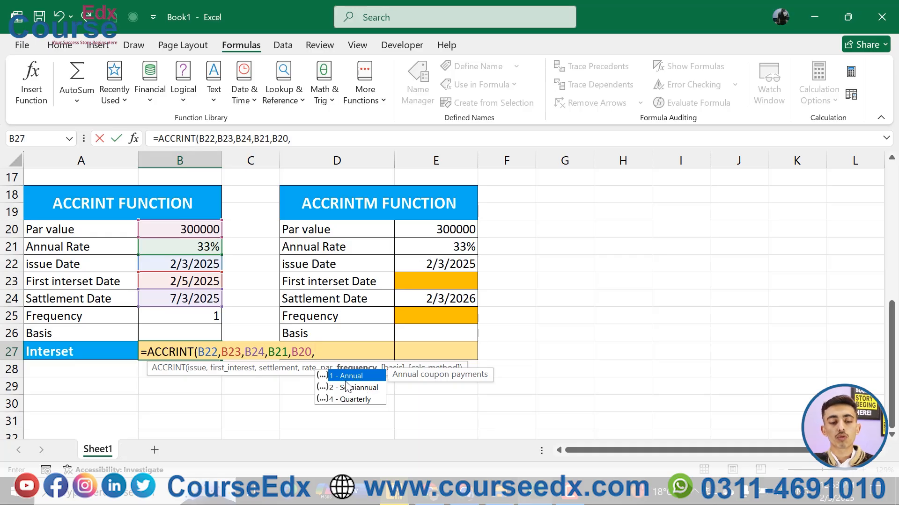
Complete the ACCRINT formula in B27 with frequency 1 (Annual) and basis 3 (Actual/365), keeping B27 selected.
{"action": "type", "text": "1"}
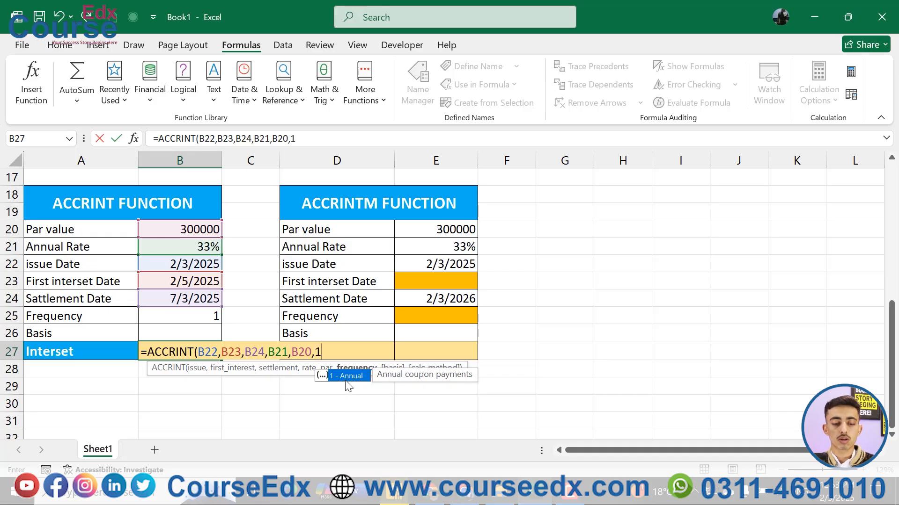
{"action": "key", "text": "Tab"}
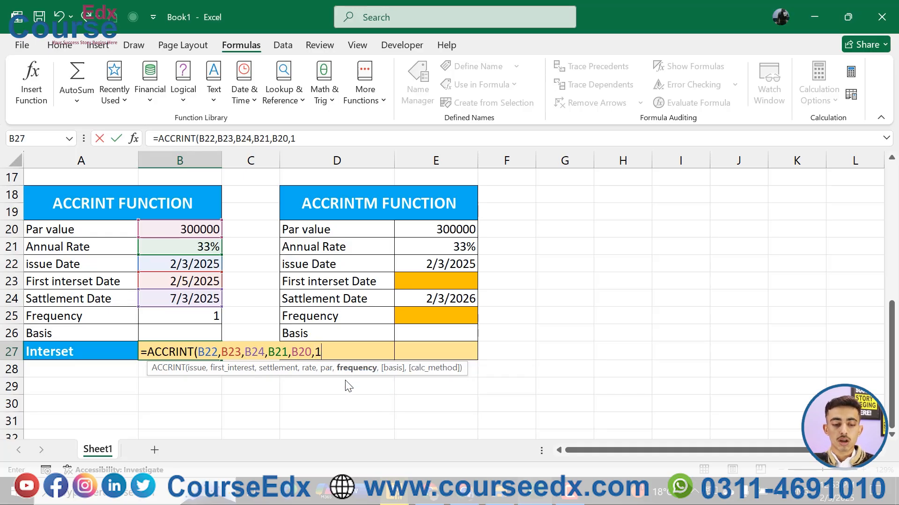
{"action": "type", "text": ","}
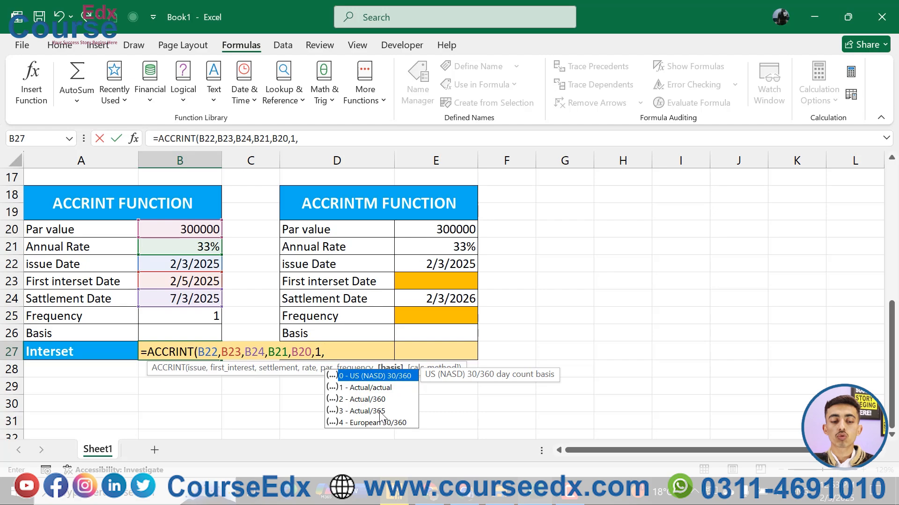
{"action": "key", "text": "Down"}
{"action": "key", "text": "Down"}
{"action": "key", "text": "Down"}
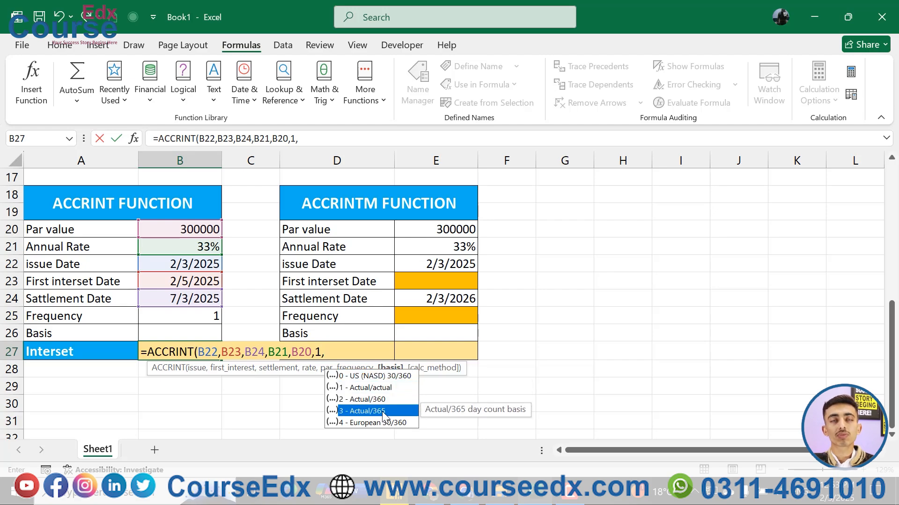
{"action": "double_click", "coordinate": [383, 415]}
{"action": "type", "text": ")"}
{"action": "key", "text": "ctrl+Return"}
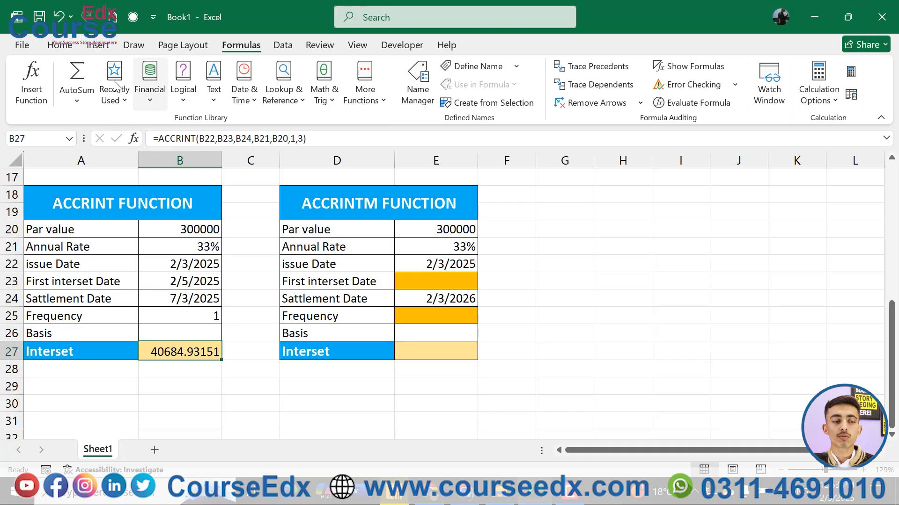
Format the ACCRINT interest result in B27 to show no decimal places.
{"action": "left_click", "coordinate": [59, 44]}
{"action": "left_click", "coordinate": [424, 102]}
{"action": "left_click", "coordinate": [424, 103]}
{"action": "left_click", "coordinate": [424, 102]}
{"action": "left_click", "coordinate": [424, 103]}
{"action": "left_click", "coordinate": [424, 102]}
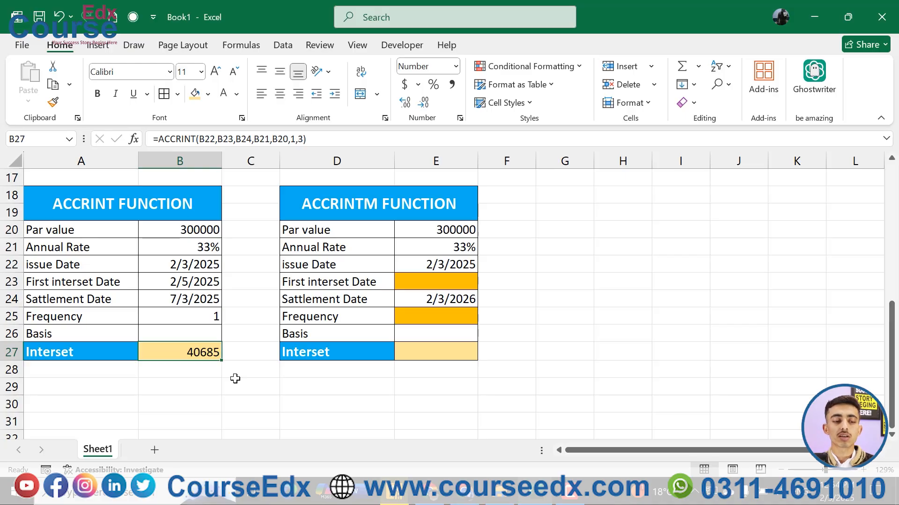
Set the annual rate in cell B21 of the ACCRINT table to 13% and select the interest cell B27.
{"action": "left_click", "coordinate": [210, 252]}
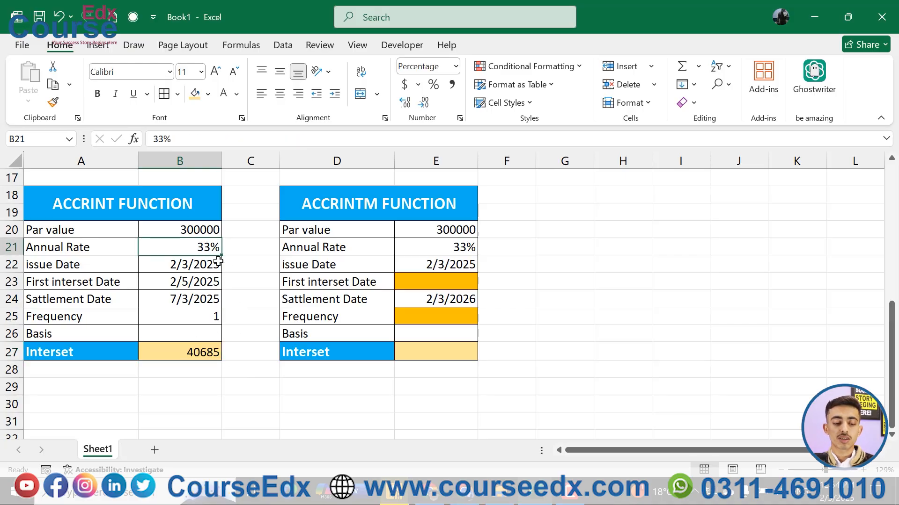
{"action": "type", "text": "13"}
{"action": "key", "text": "Return"}
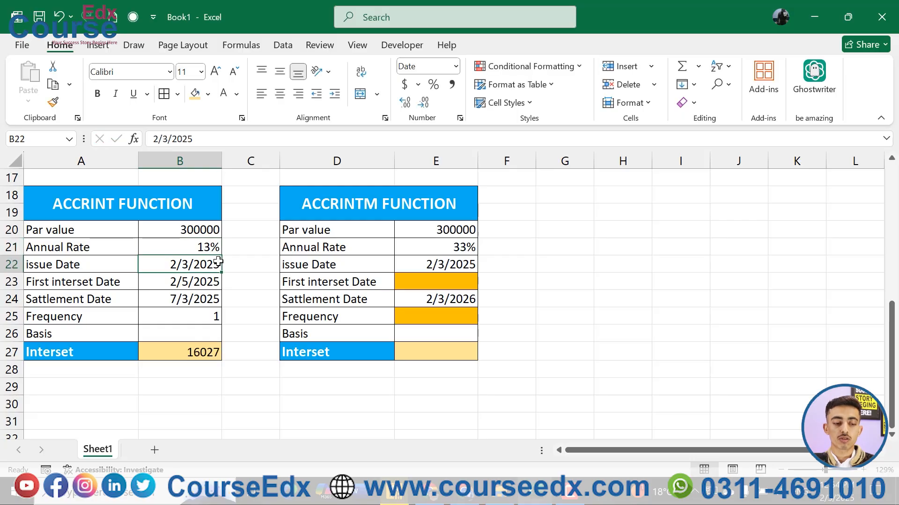
{"action": "left_click", "coordinate": [204, 354]}
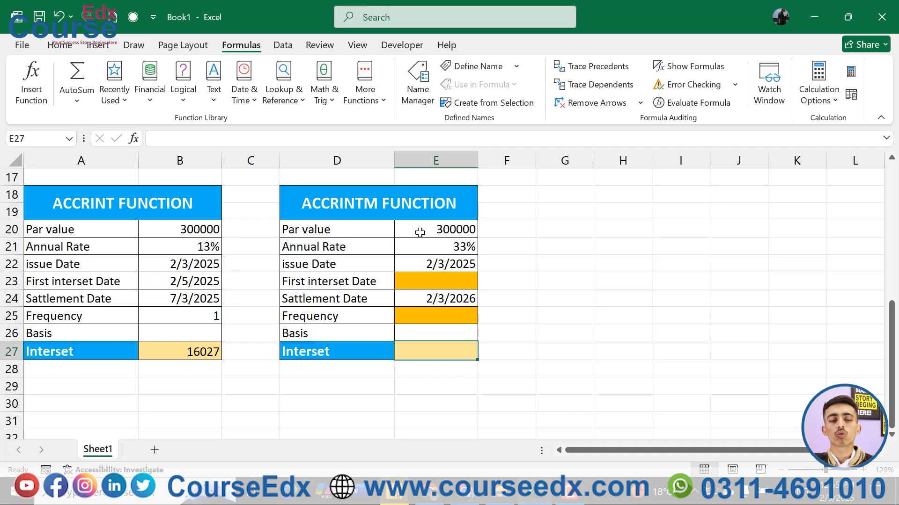
Start an ACCRINTM formula in interest cell E27 with issue date E22 and settlement date E24 as arguments.
{"action": "scroll", "coordinate": [420, 233], "scroll_direction": "up", "scroll_amount": 1}
{"action": "type", "text": "="}
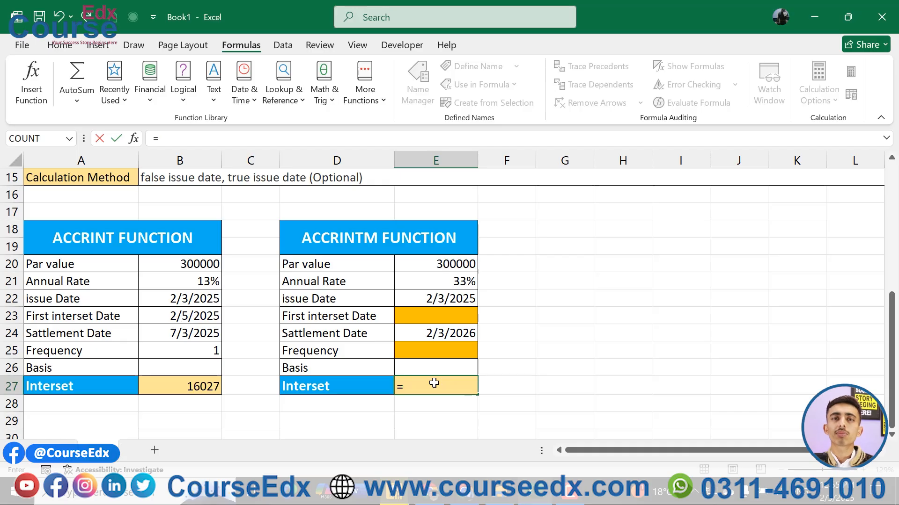
{"action": "type", "text": "acc"}
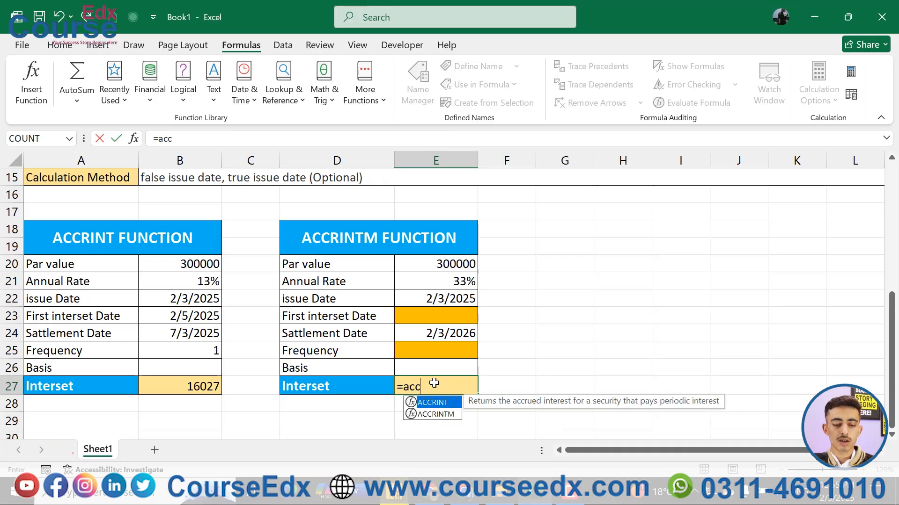
{"action": "double_click", "coordinate": [432, 412]}
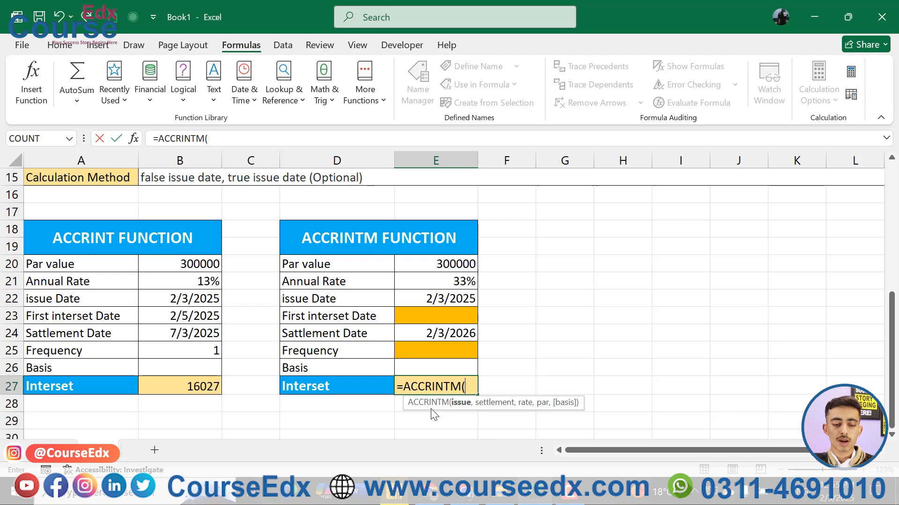
{"action": "left_click", "coordinate": [425, 305]}
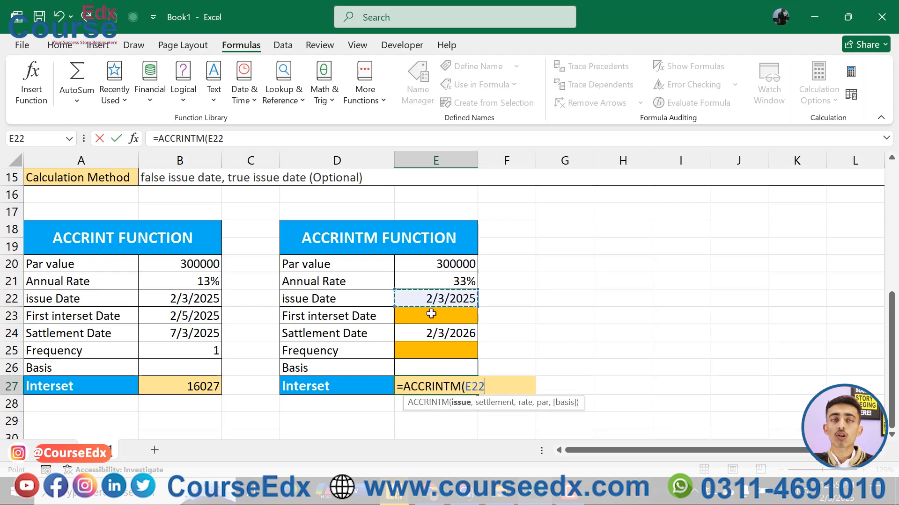
{"action": "type", "text": ","}
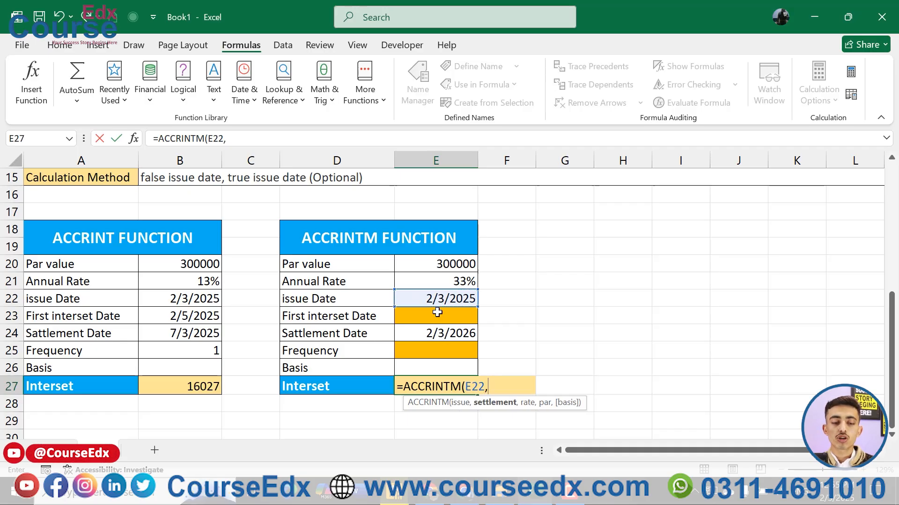
{"action": "left_click", "coordinate": [428, 337]}
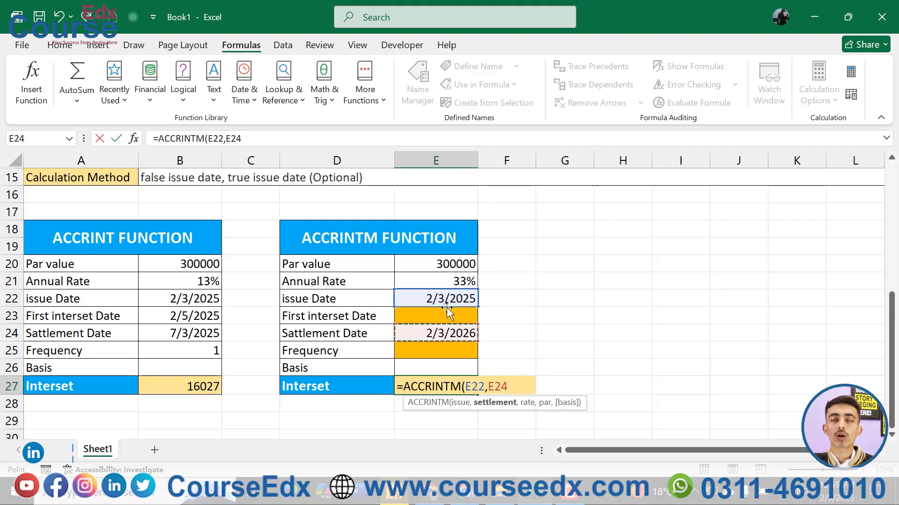
{"action": "type", "text": ","}
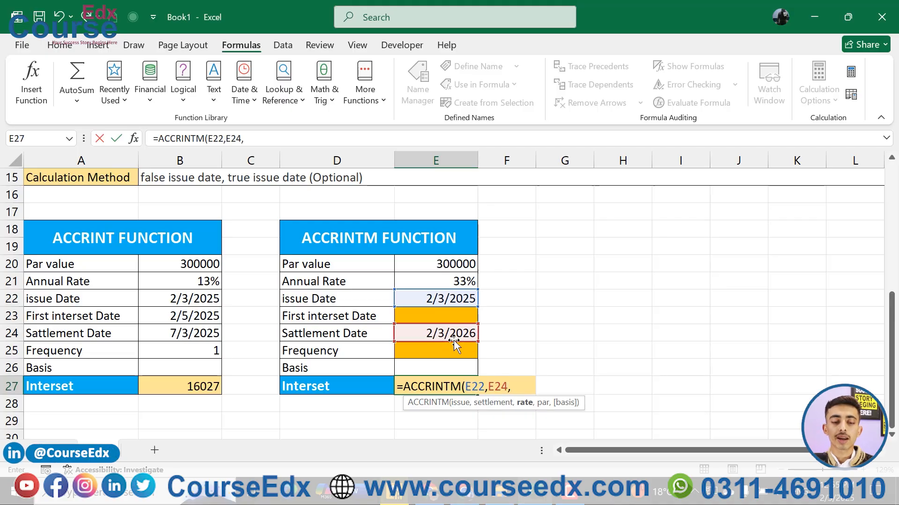
Complete the ACCRINTM formula in E27 with annual rate E21, par value E20 and basis 3 (Actual/365).
{"action": "left_click", "coordinate": [444, 280]}
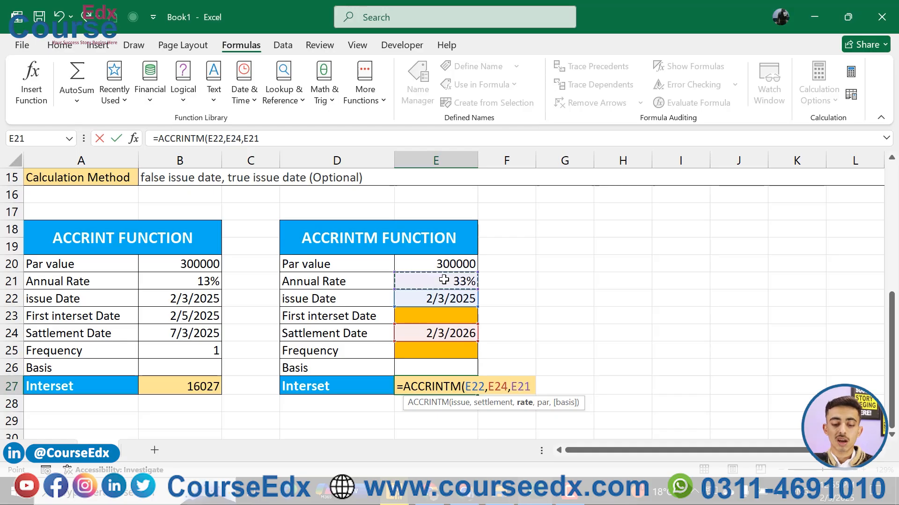
{"action": "type", "text": ","}
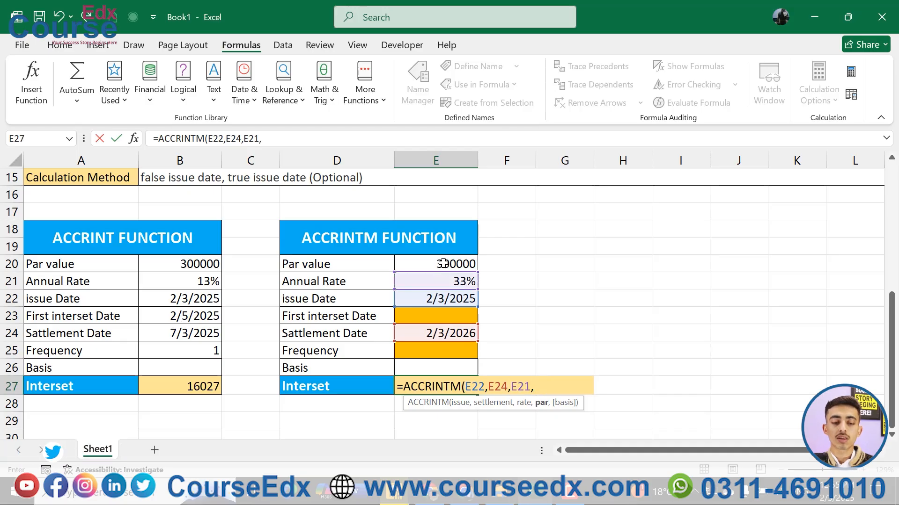
{"action": "left_click", "coordinate": [443, 264]}
{"action": "type", "text": ","}
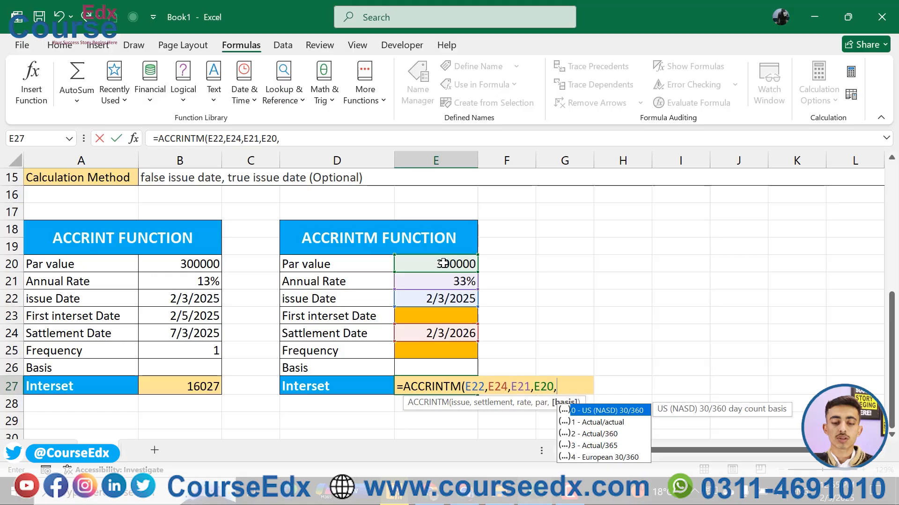
{"action": "key", "text": "Down"}
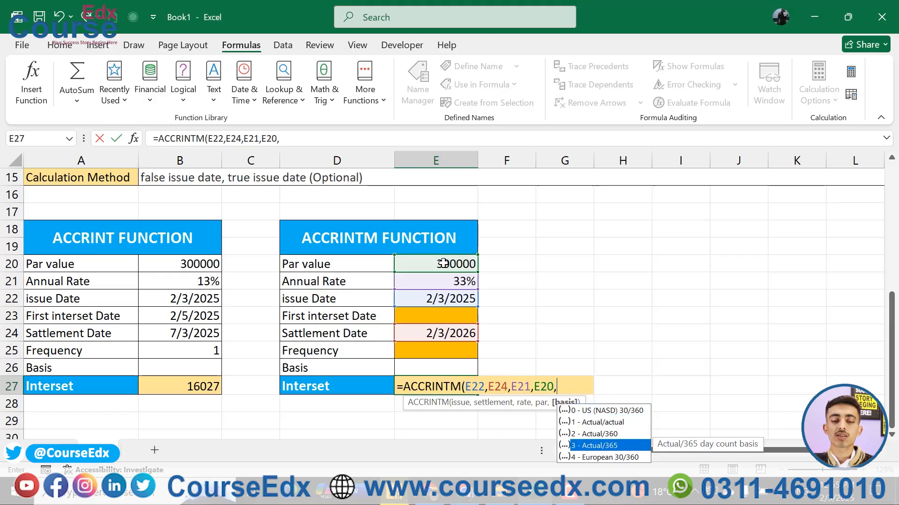
{"action": "key", "text": "Tab"}
{"action": "type", "text": ")"}
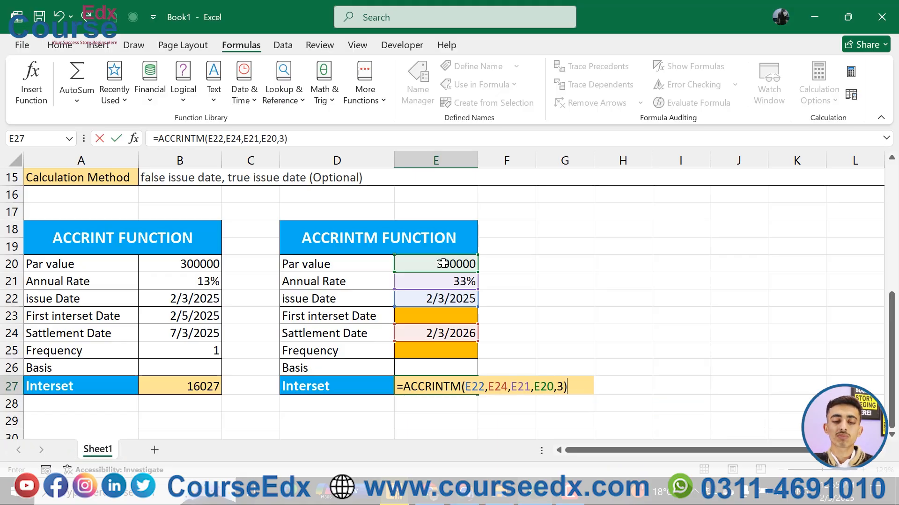
{"action": "key", "text": "Return"}
{"action": "key", "text": "Up"}
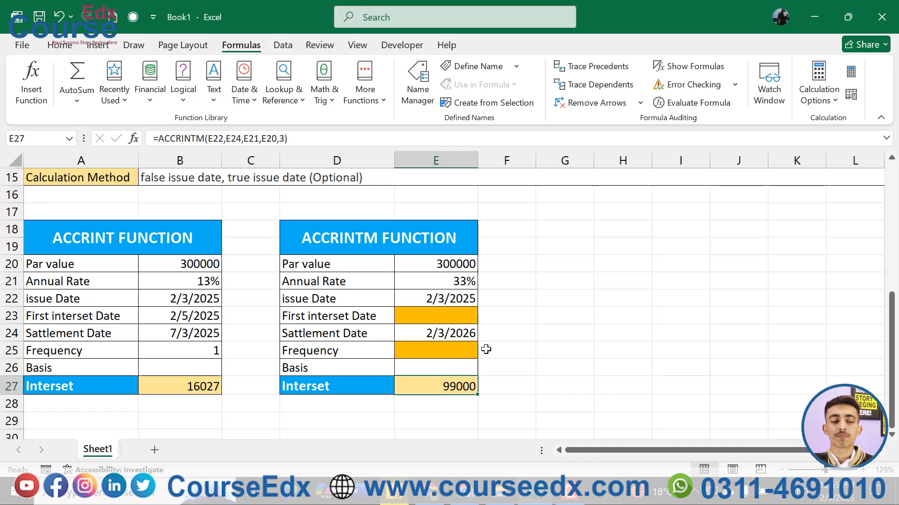
Set the annual rate in cell E21 of the ACCRINTM table to 13% and select the interest cell E27.
{"action": "left_click", "coordinate": [457, 293]}
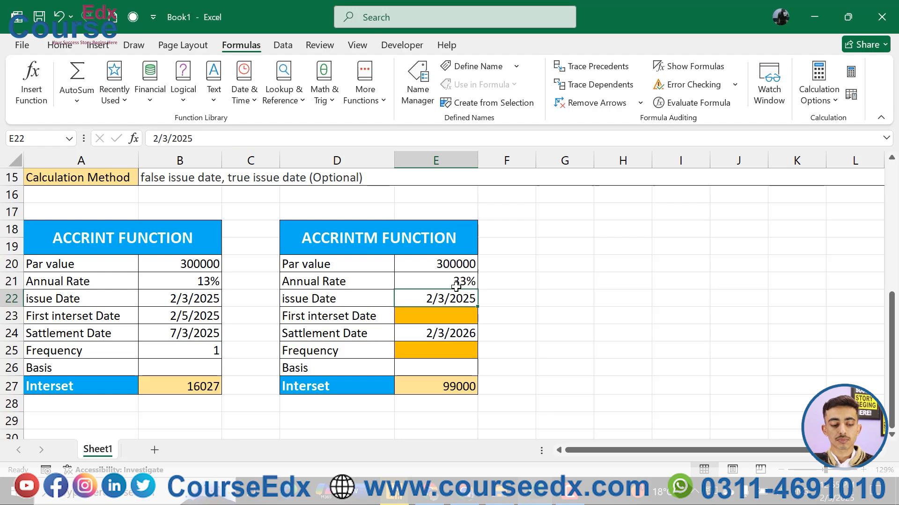
{"action": "left_click", "coordinate": [456, 285]}
{"action": "type", "text": "13"}
{"action": "left_click", "coordinate": [491, 341]}
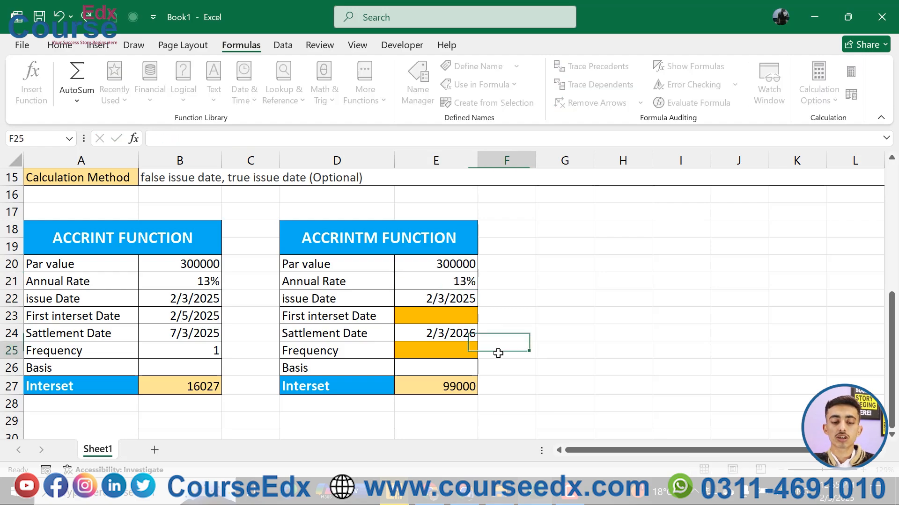
{"action": "left_click", "coordinate": [464, 392]}
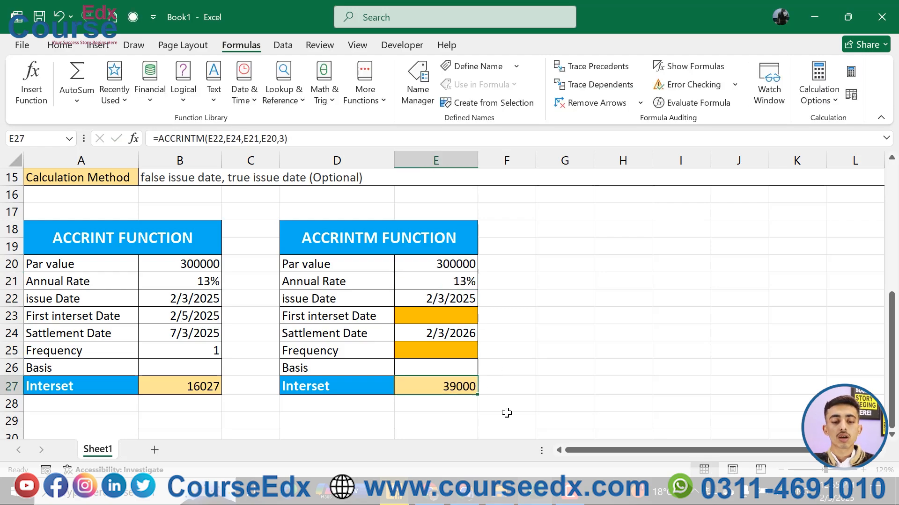
Set the settlement date in cell E24 of the ACCRINTM table to 2/3/2025.
{"action": "left_click", "coordinate": [450, 334]}
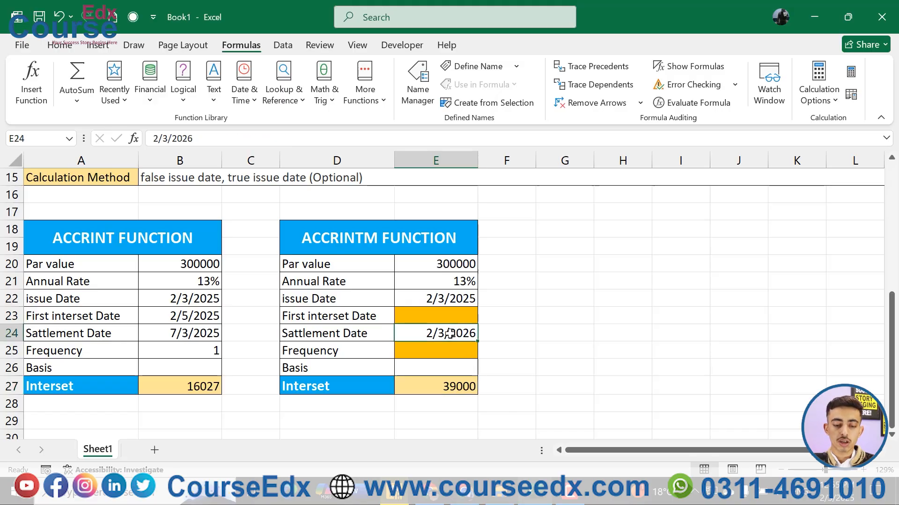
{"action": "type", "text": "2/3/2025"}
{"action": "key", "text": "Return"}
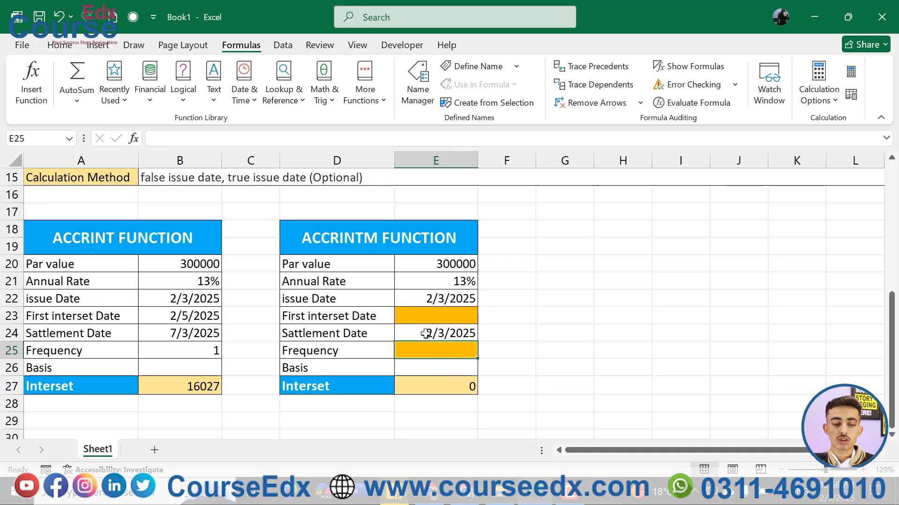
Change the settlement date in cell E24 of the ACCRINTM table to 7/3/2025.
{"action": "double_click", "coordinate": [431, 332]}
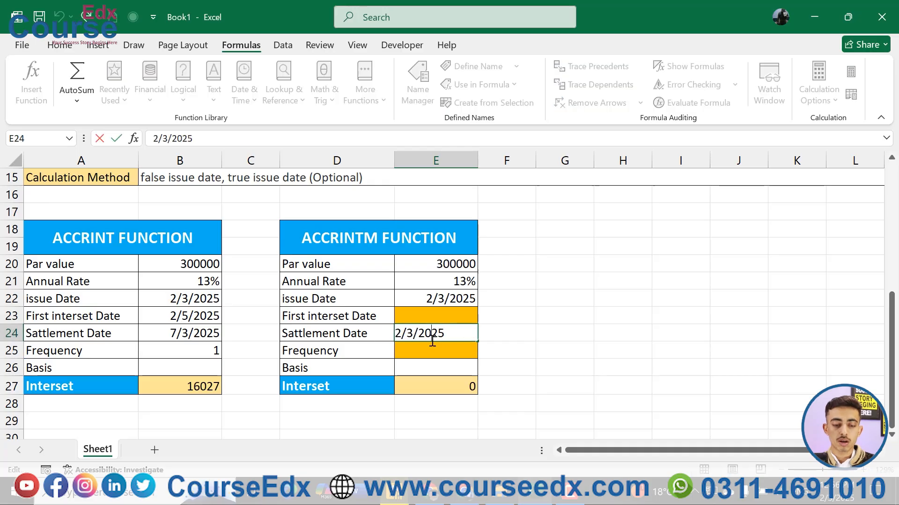
{"action": "key", "text": "BackSpace"}
{"action": "type", "text": "7"}
{"action": "key", "text": "Return"}
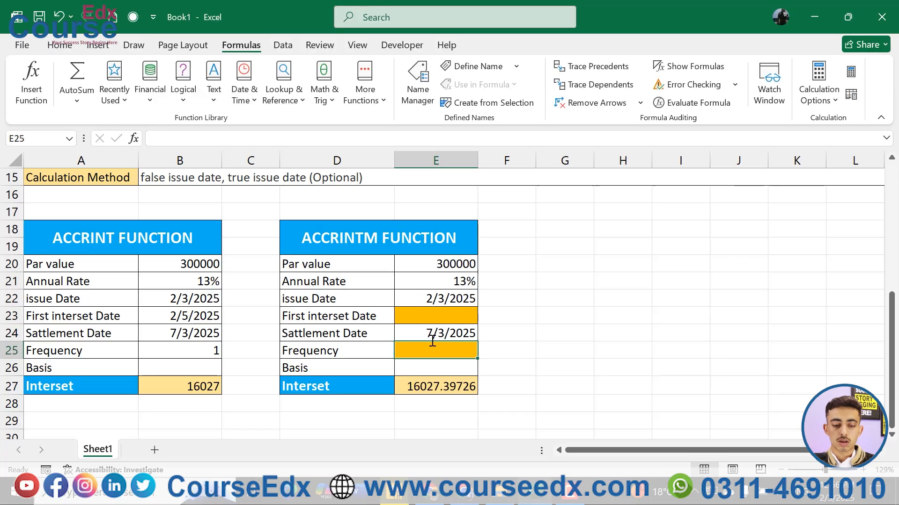
Compare the interest results in B27 and E27 and check the ACCRINT table's first interest date and frequency inputs.
{"action": "left_click", "coordinate": [440, 388]}
{"action": "left_click", "coordinate": [186, 387]}
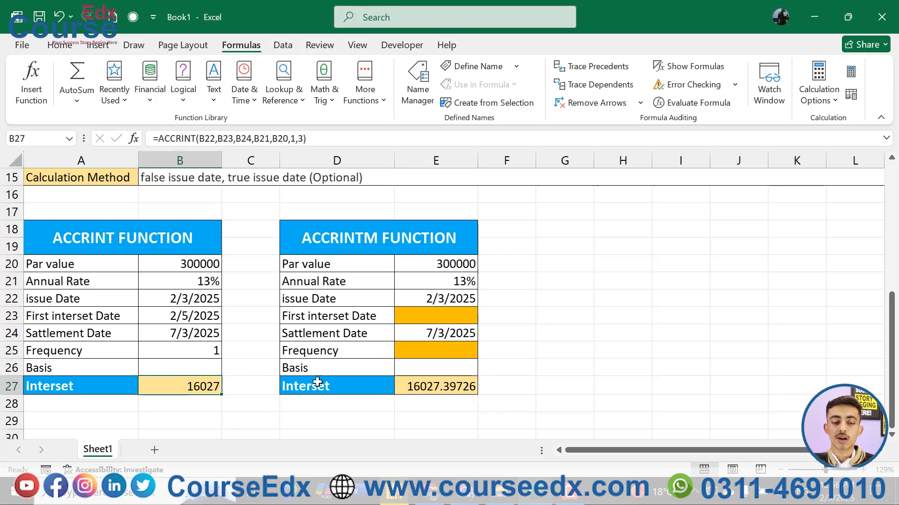
{"action": "left_click", "coordinate": [416, 384]}
{"action": "left_click", "coordinate": [204, 381]}
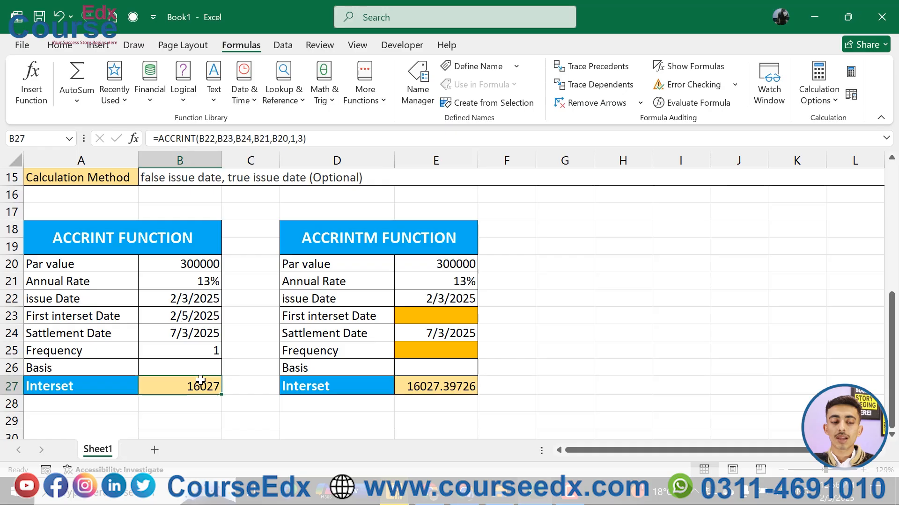
{"action": "left_click", "coordinate": [98, 321]}
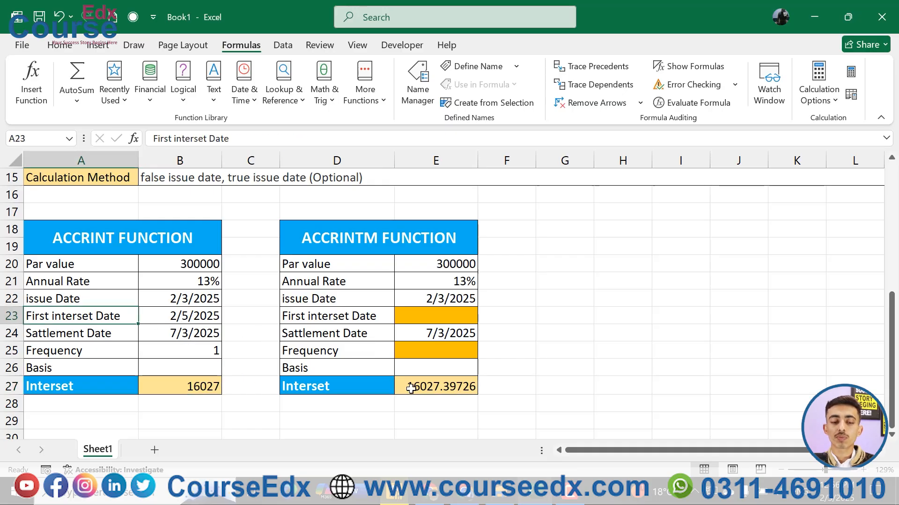
{"action": "left_click", "coordinate": [110, 353]}
{"action": "left_click", "coordinate": [210, 346]}
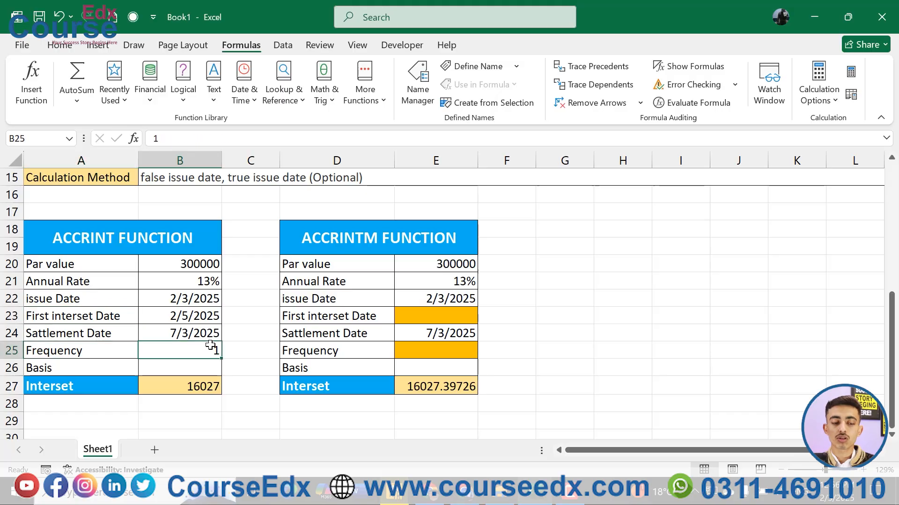
{"action": "left_click", "coordinate": [416, 387]}
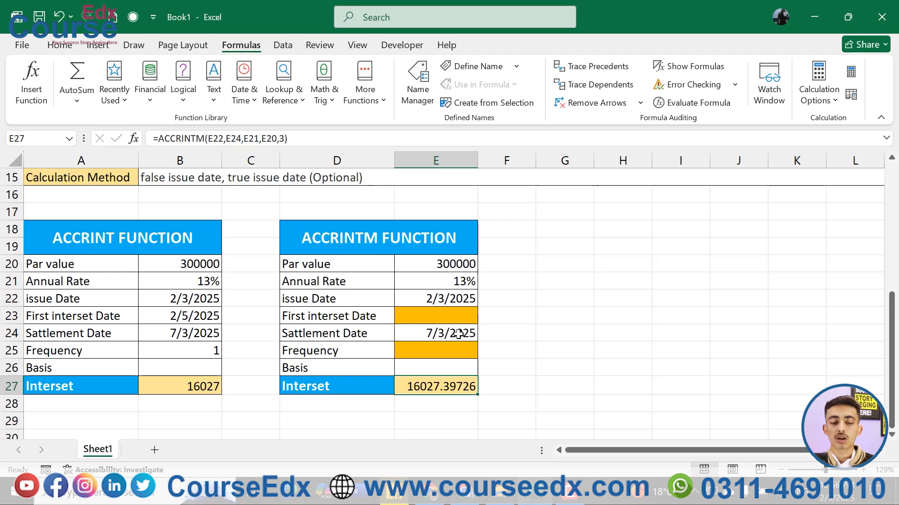
Set the settlement date in cell E24 of the ACCRINTM table to 7/3/2026.
{"action": "double_click", "coordinate": [474, 334]}
{"action": "key", "text": "BackSpace"}
{"action": "type", "text": "6"}
{"action": "key", "text": "Return"}
Review the ACCRINTM and ACCRINT tables and read the ACCRINT description in the list of financial functions.
{"action": "left_click", "coordinate": [171, 328]}
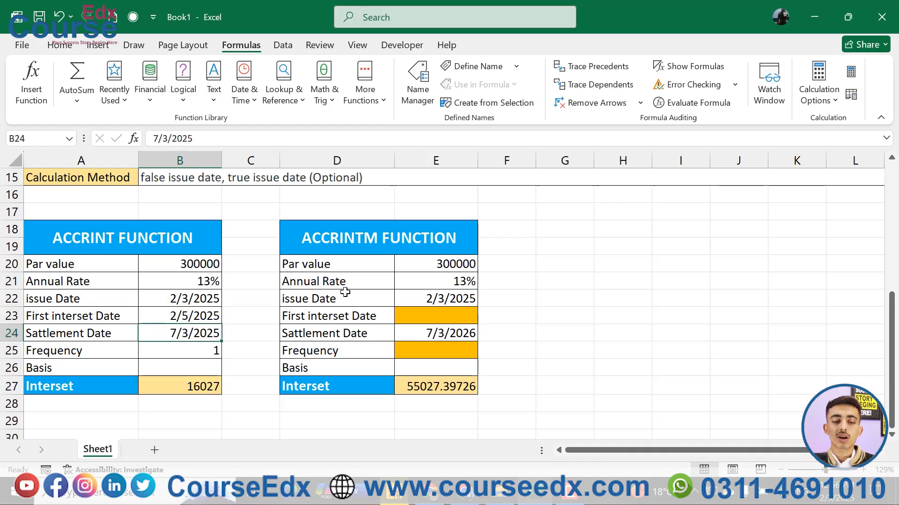
{"action": "left_click", "coordinate": [381, 301]}
{"action": "left_click_drag", "start_coordinate": [340, 248], "coordinate": [457, 369]}
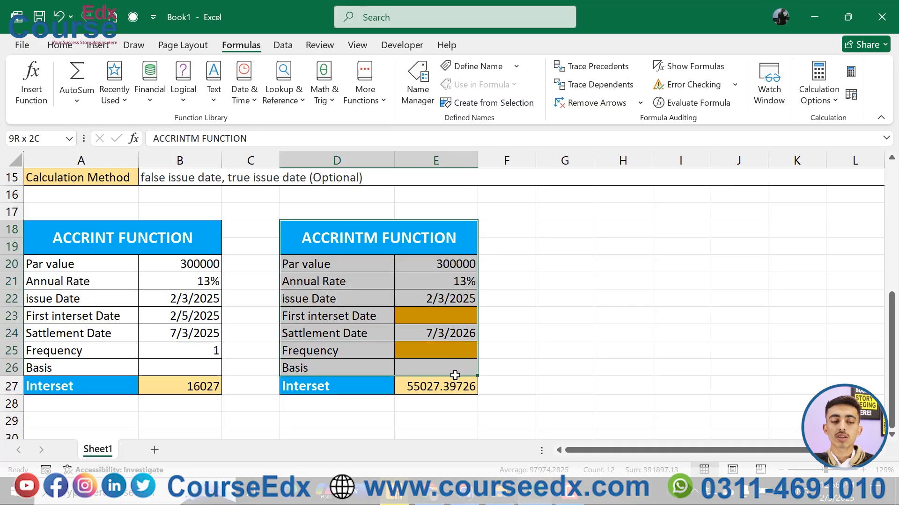
{"action": "left_click_drag", "start_coordinate": [170, 244], "coordinate": [213, 387]}
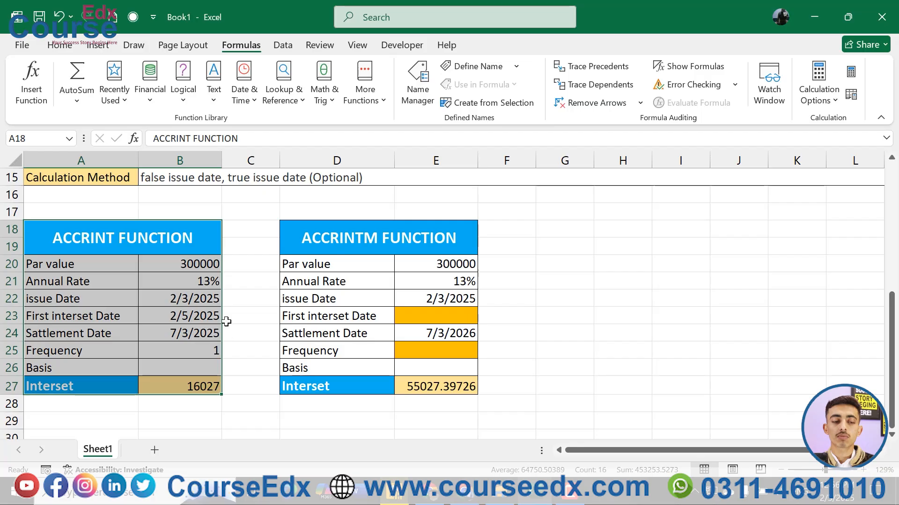
{"action": "left_click", "coordinate": [191, 330]}
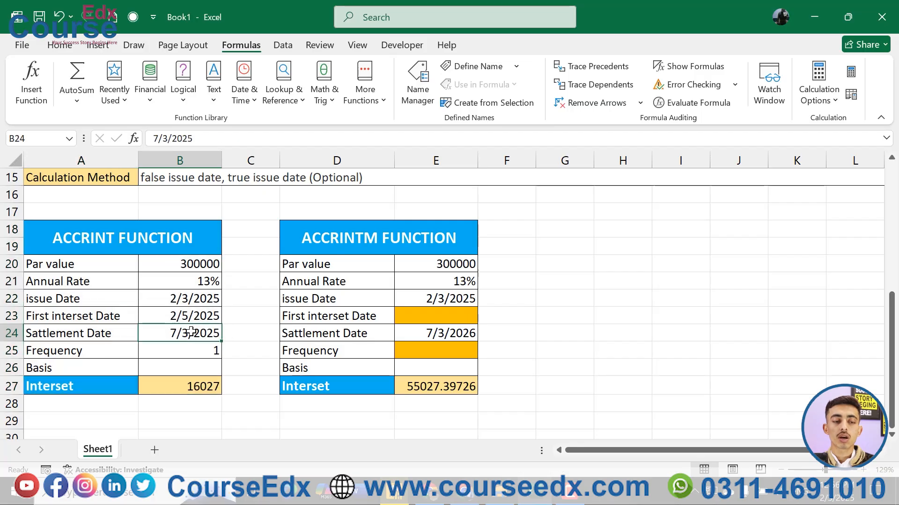
{"action": "left_click", "coordinate": [151, 96]}
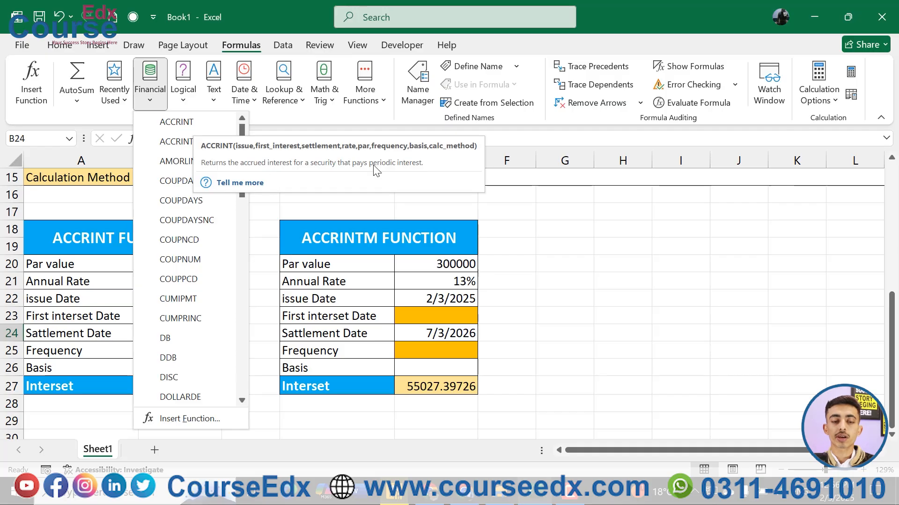
{"action": "left_click", "coordinate": [120, 302]}
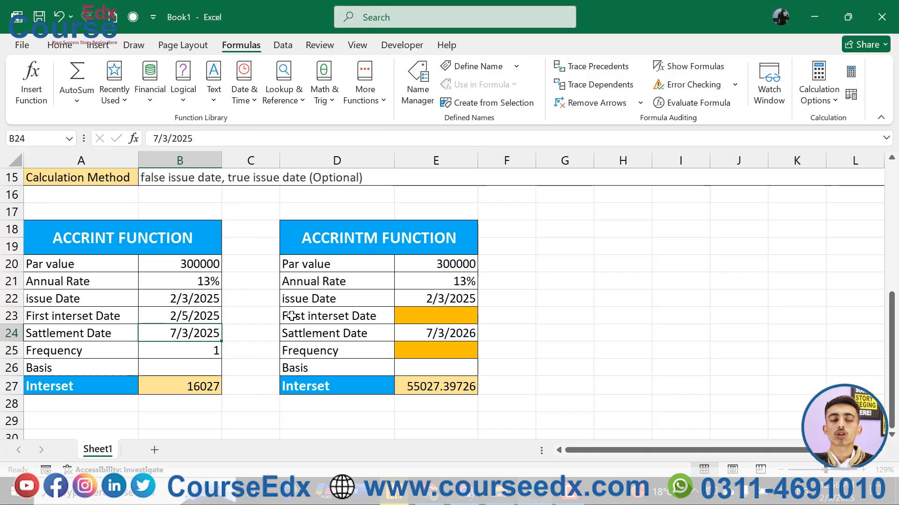
Change the frequency argument of the ACCRINT formula in B27 to 4 - Quarterly and reselect the cell.
{"action": "left_click", "coordinate": [192, 384]}
{"action": "double_click", "coordinate": [193, 384]}
{"action": "left_click", "coordinate": [318, 386]}
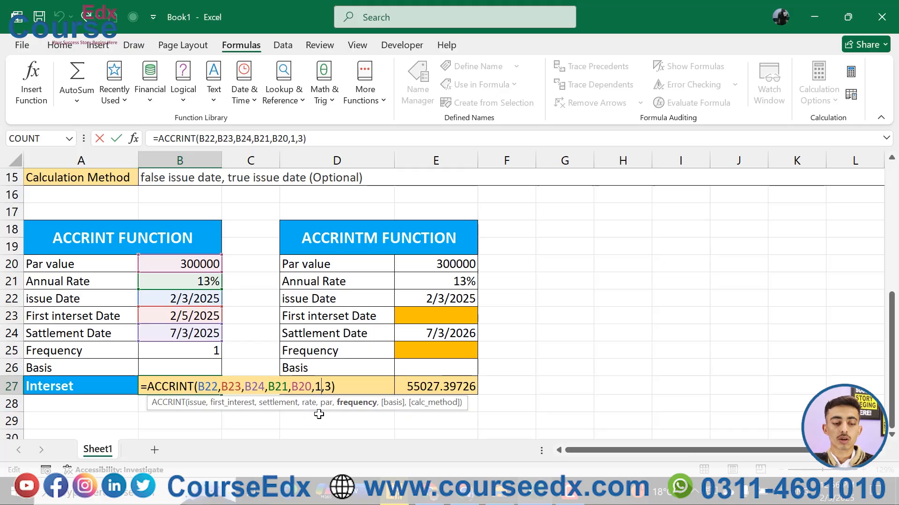
{"action": "key", "text": "BackSpace"}
{"action": "left_click", "coordinate": [341, 435]}
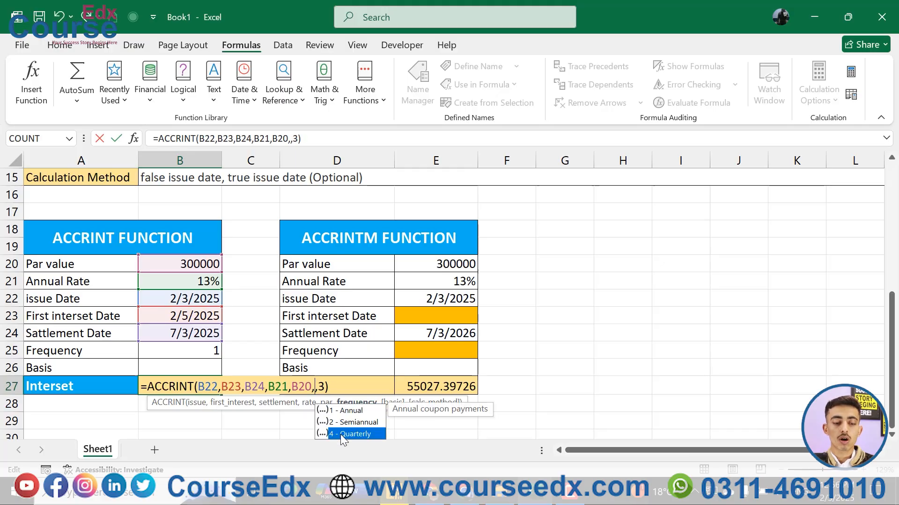
{"action": "double_click", "coordinate": [340, 434]}
{"action": "key", "text": "Return"}
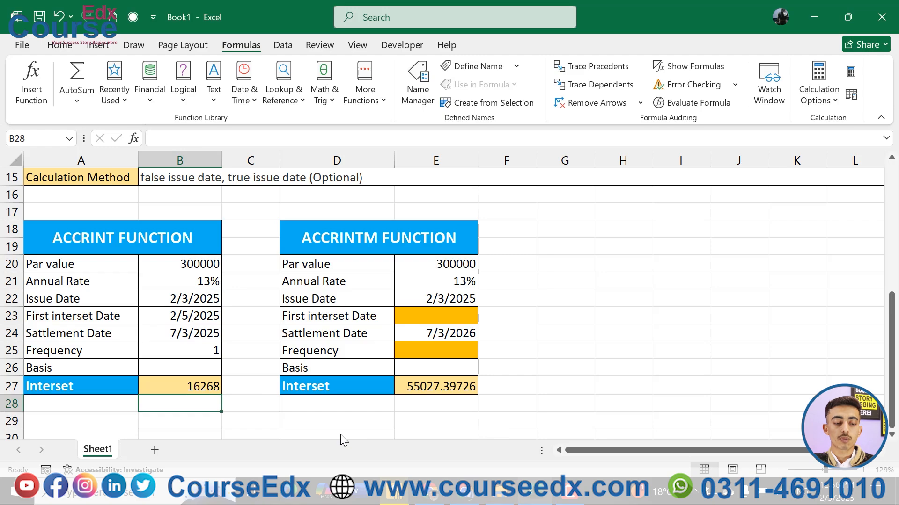
{"action": "left_click", "coordinate": [214, 388]}
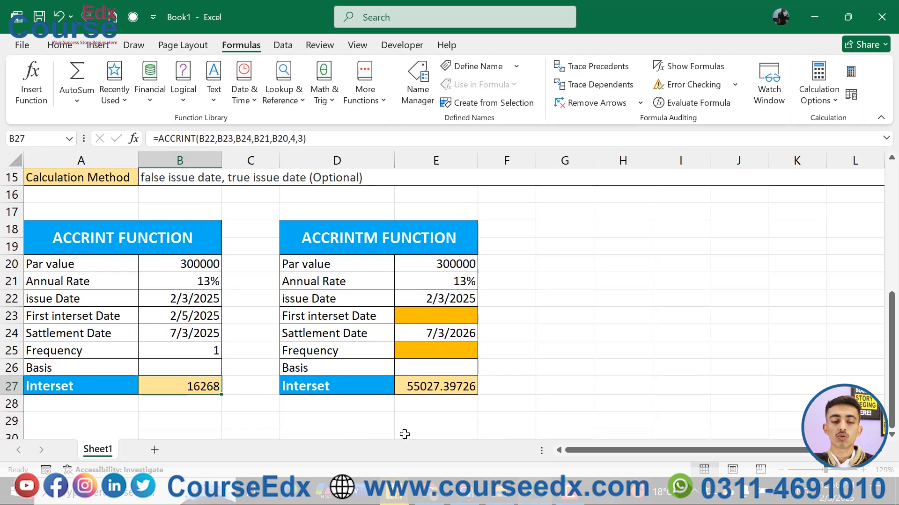
Undo and redo the frequency change in B27 repeatedly to compare annual and quarterly interest, ending with the quarterly formula.
{"action": "key", "text": "ctrl+z"}
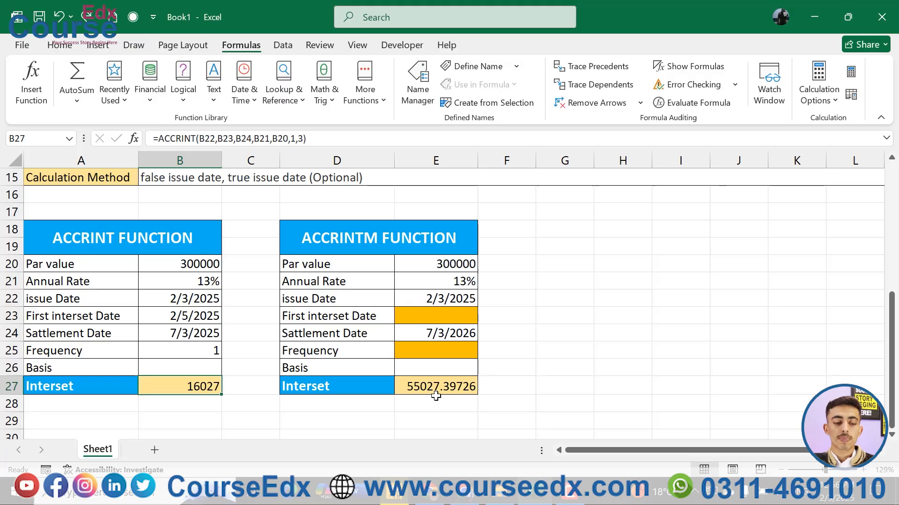
{"action": "key", "text": "ctrl+y"}
{"action": "key", "text": "ctrl+z"}
{"action": "key", "text": "ctrl+y"}
{"action": "key", "text": "ctrl+z"}
{"action": "key", "text": "ctrl+y"}
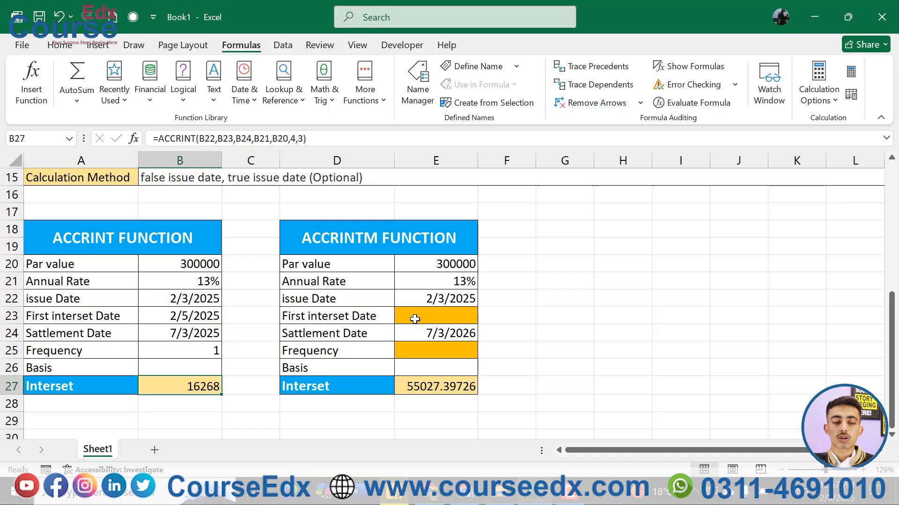
Examine the ACCRINTM table, including its highlighted empty frequency cell E25 and first interest date cell E23.
{"action": "left_click_drag", "start_coordinate": [354, 239], "coordinate": [451, 382]}
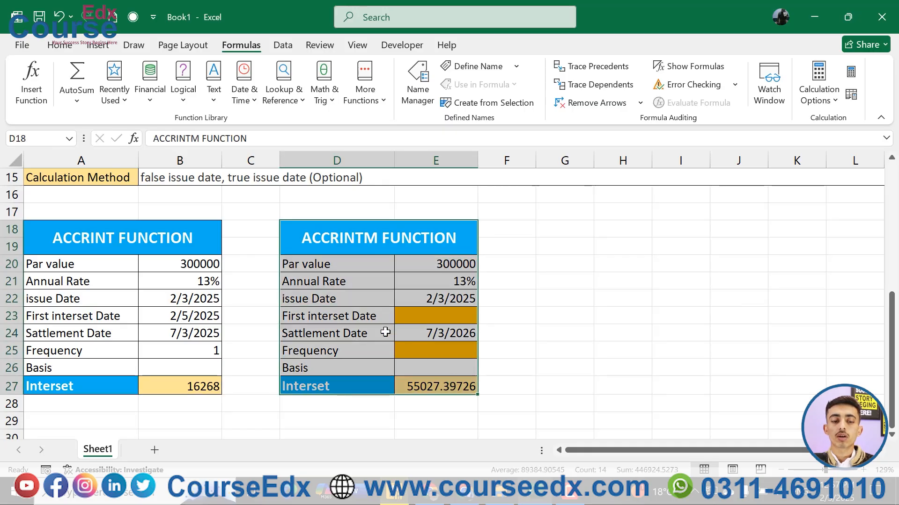
{"action": "left_click_drag", "start_coordinate": [365, 258], "coordinate": [451, 386]}
{"action": "left_click", "coordinate": [345, 346]}
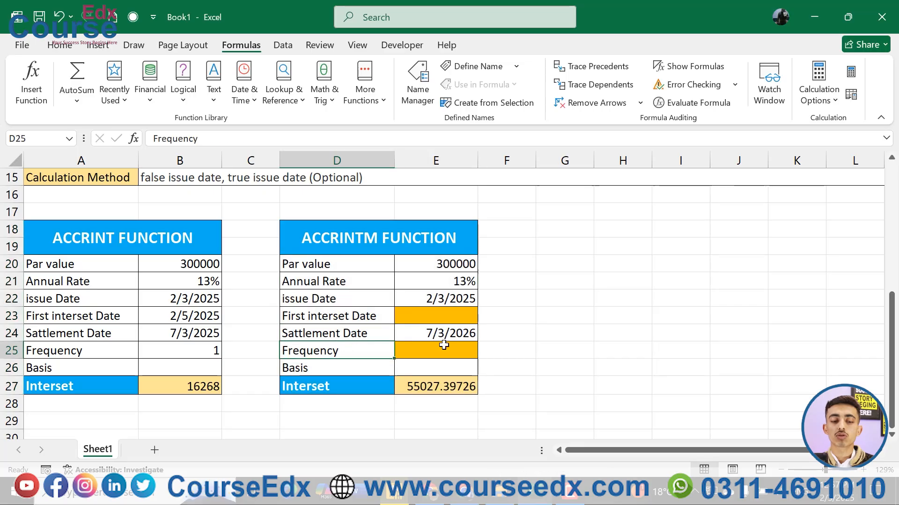
{"action": "left_click", "coordinate": [443, 346]}
{"action": "left_click", "coordinate": [410, 316]}
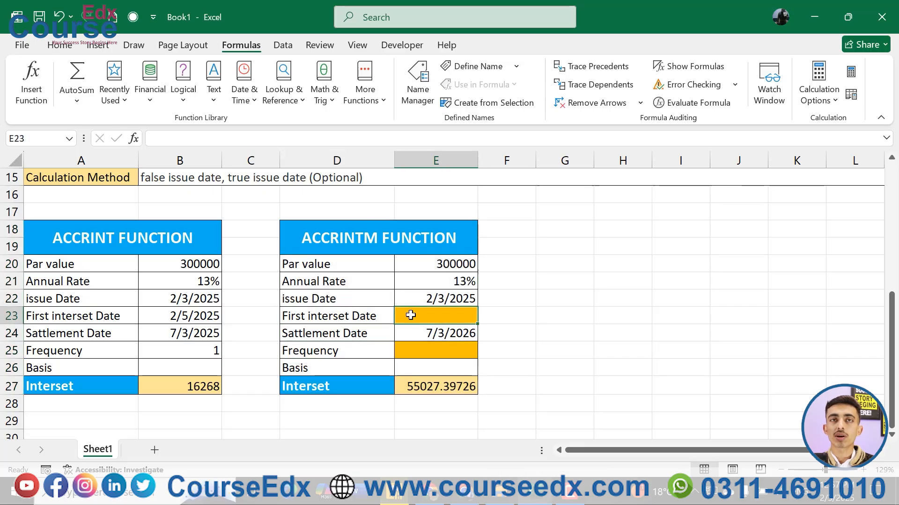